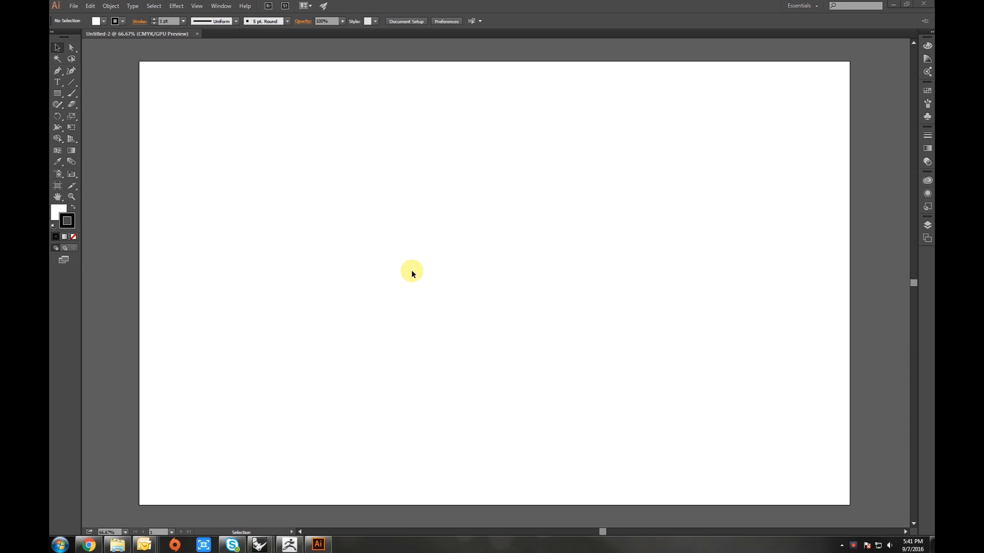
- Close the open document
click(197, 33)
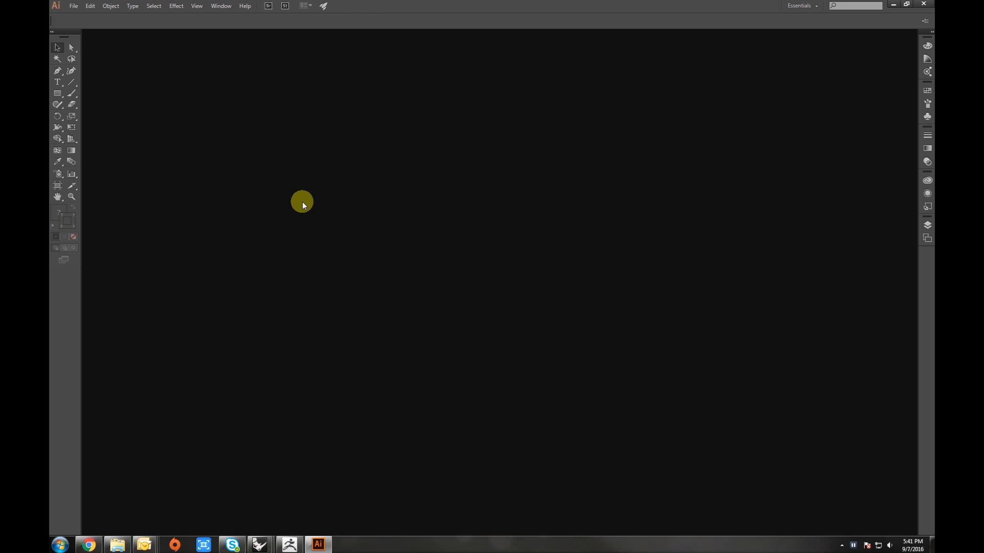
- Create a new document with 4 artboards
click(73, 6)
click(89, 17)
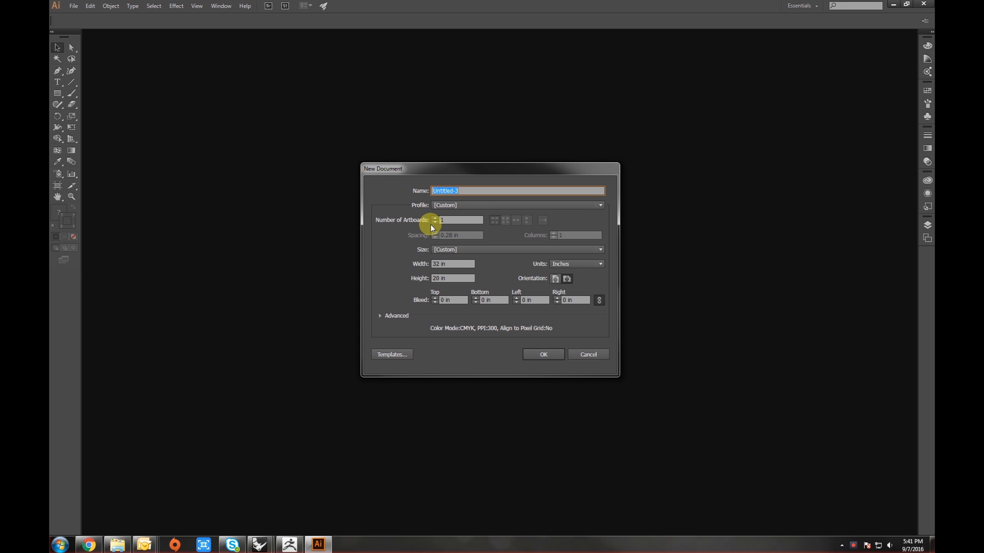
click(445, 220)
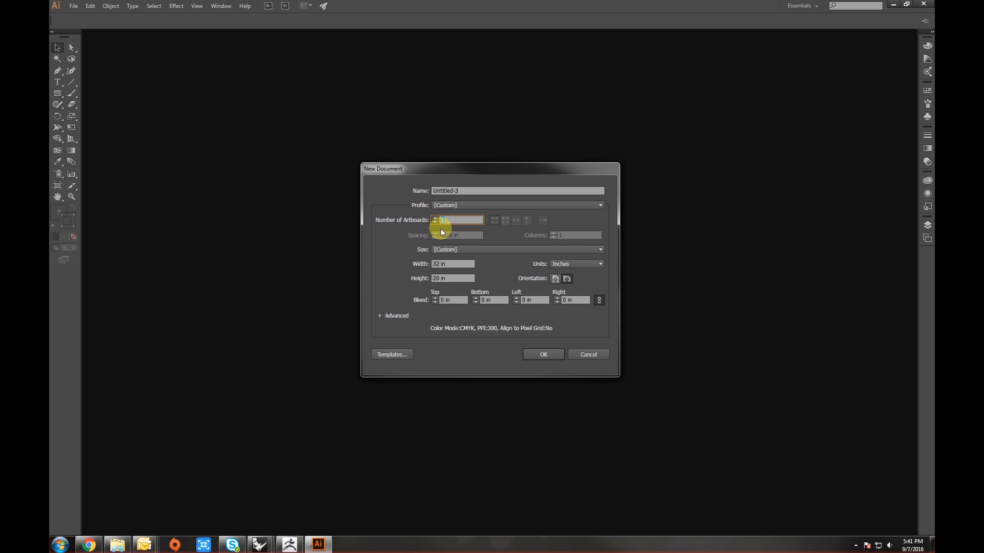
text(4)
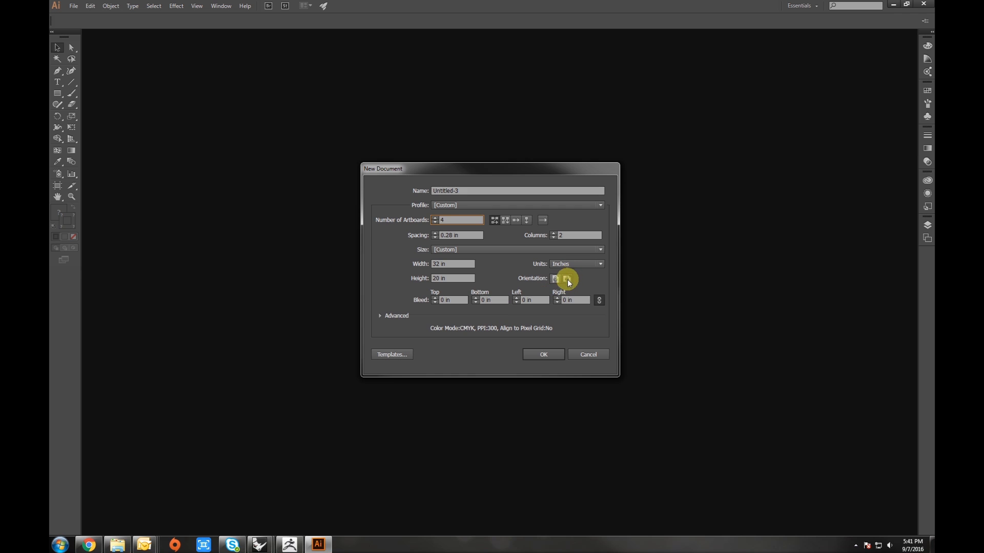
click(549, 355)
scroll(509, 299, down, 1)
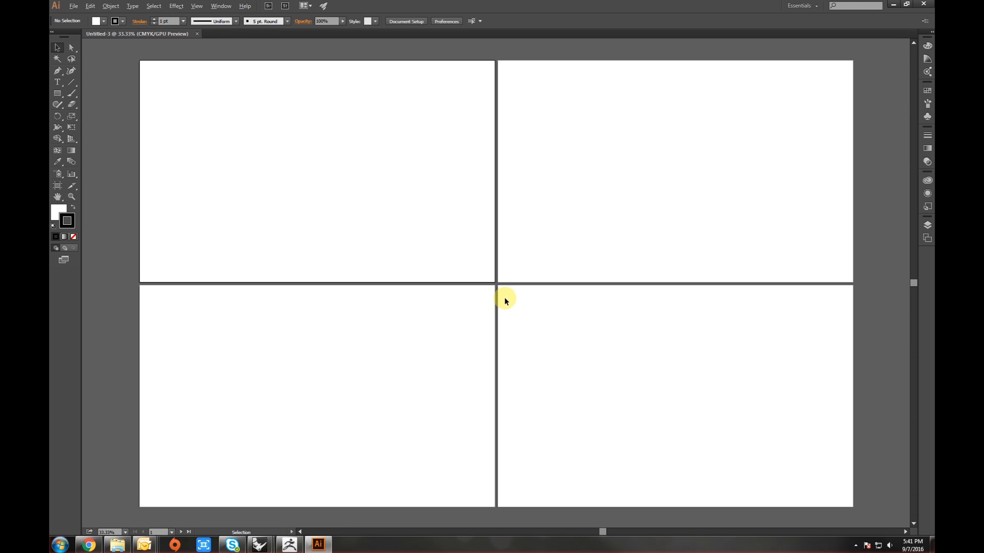
- Select each of the artboards in turn, then close the four-artboard document
click(546, 262)
click(464, 325)
click(554, 332)
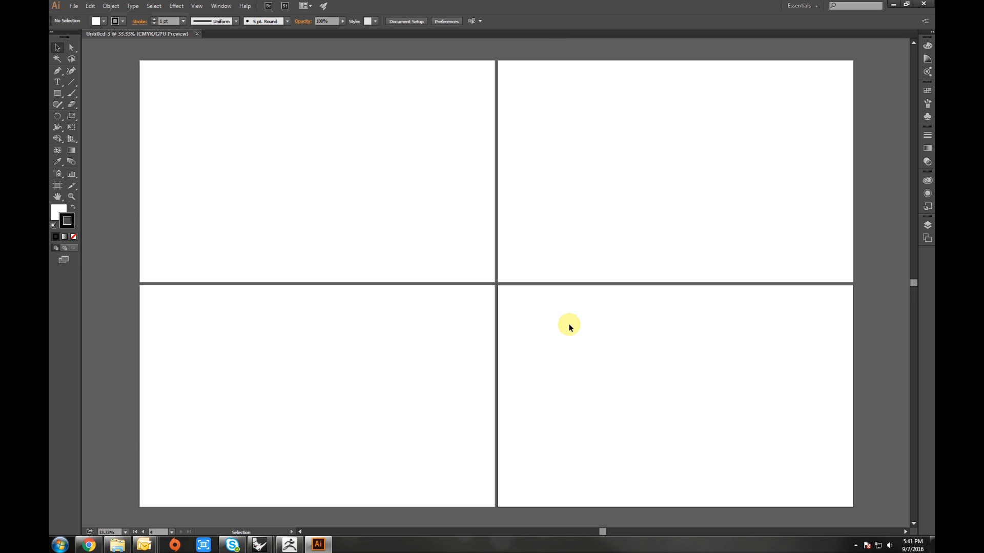
click(456, 224)
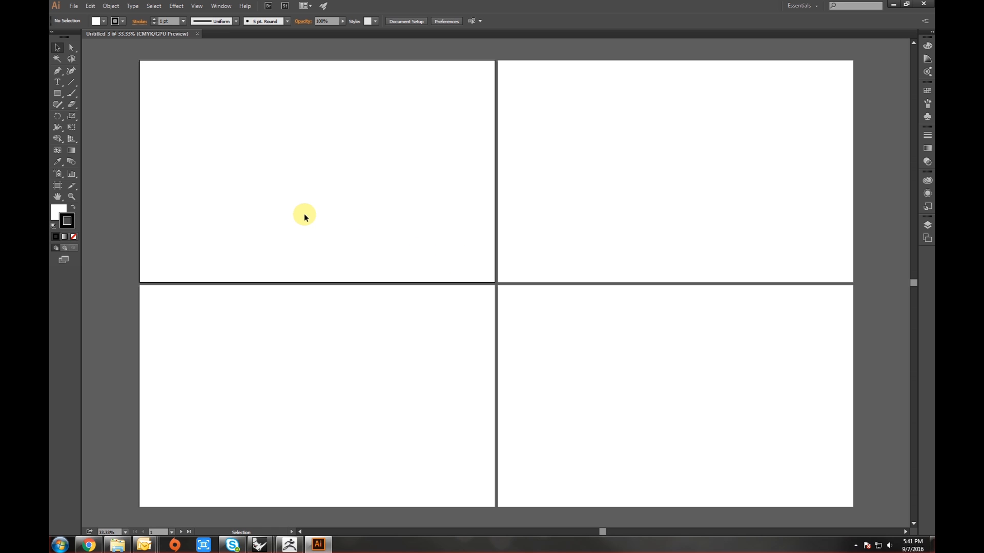
click(197, 34)
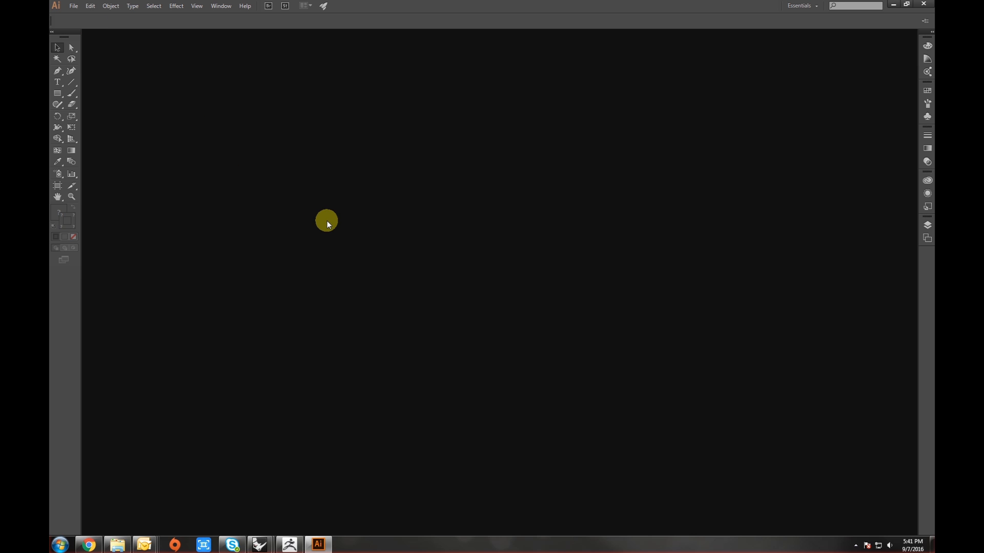
- Create a new 32 x 20 in document with a single artboard
key(ctrl+n)
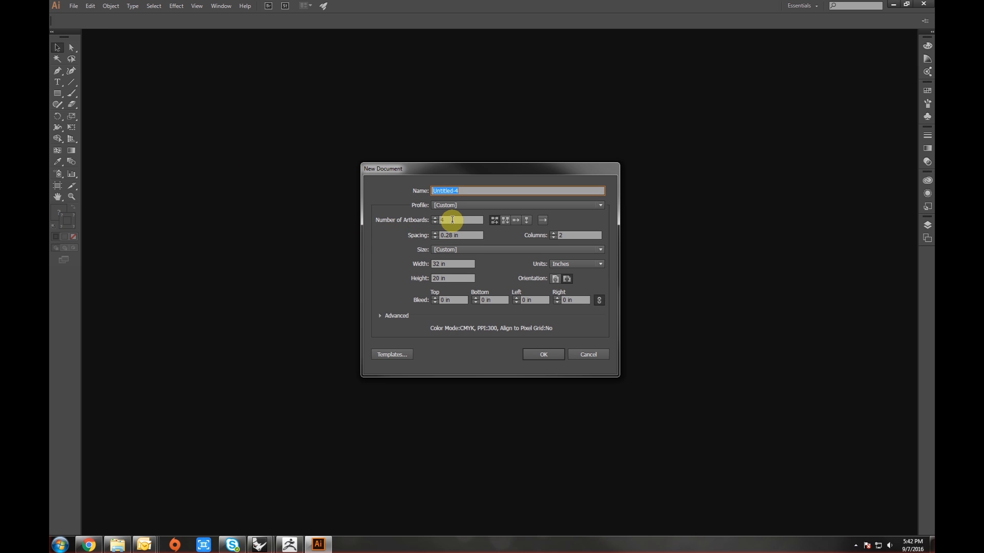
click(452, 220)
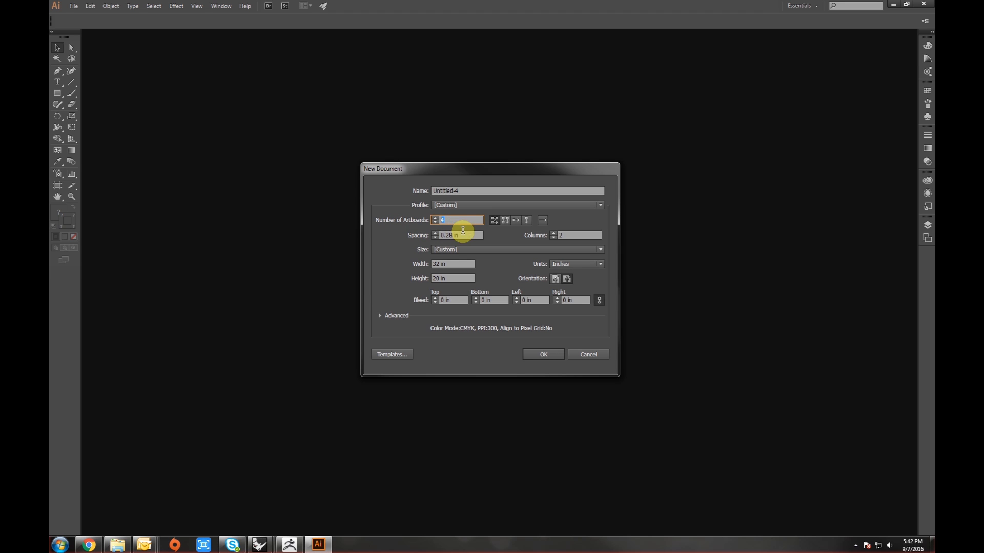
text(1)
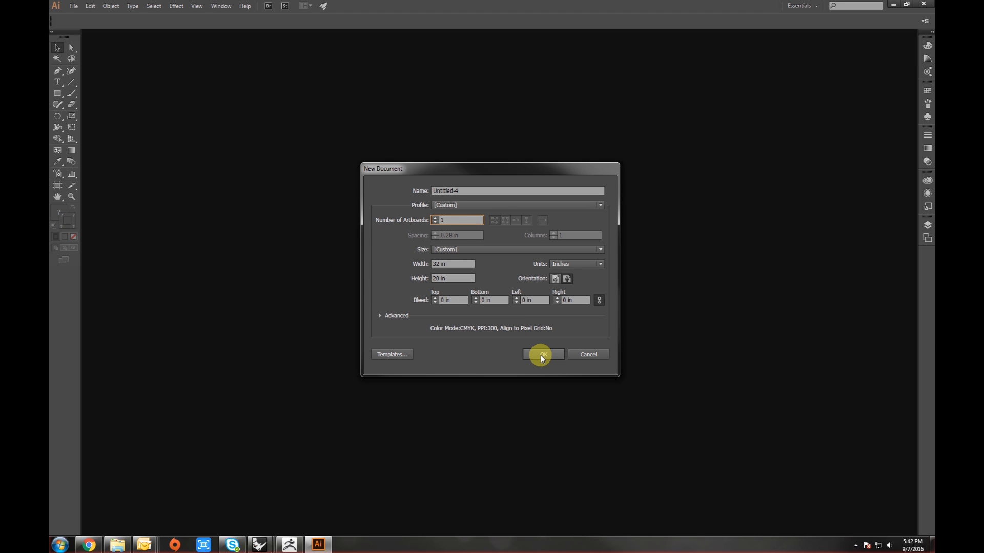
click(542, 356)
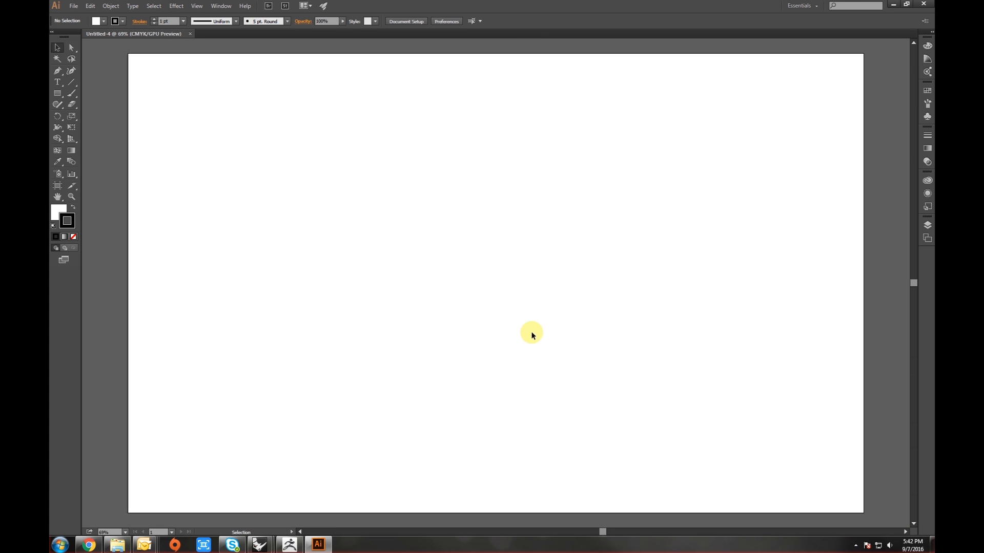
- Open the Layers panel
scroll(460, 265, down, 2)
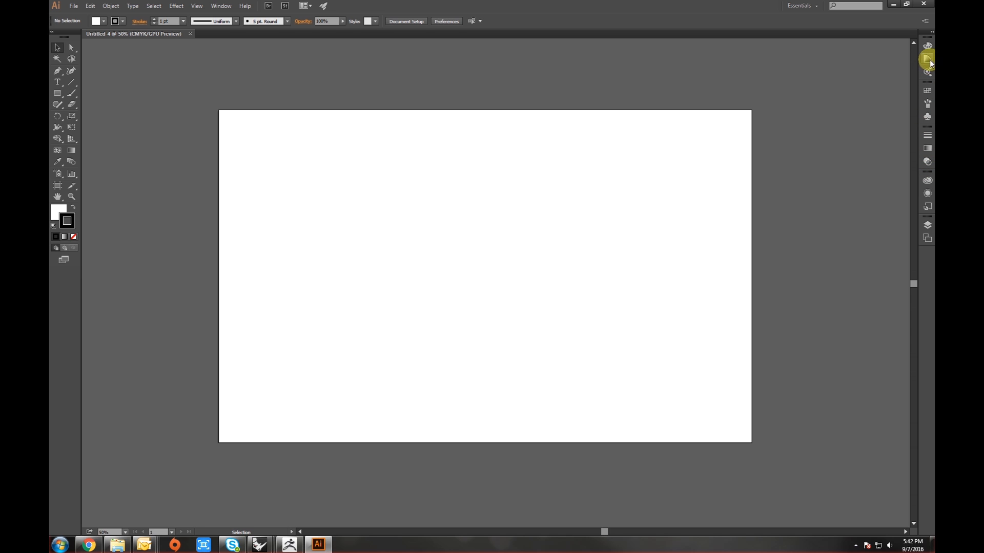
click(928, 226)
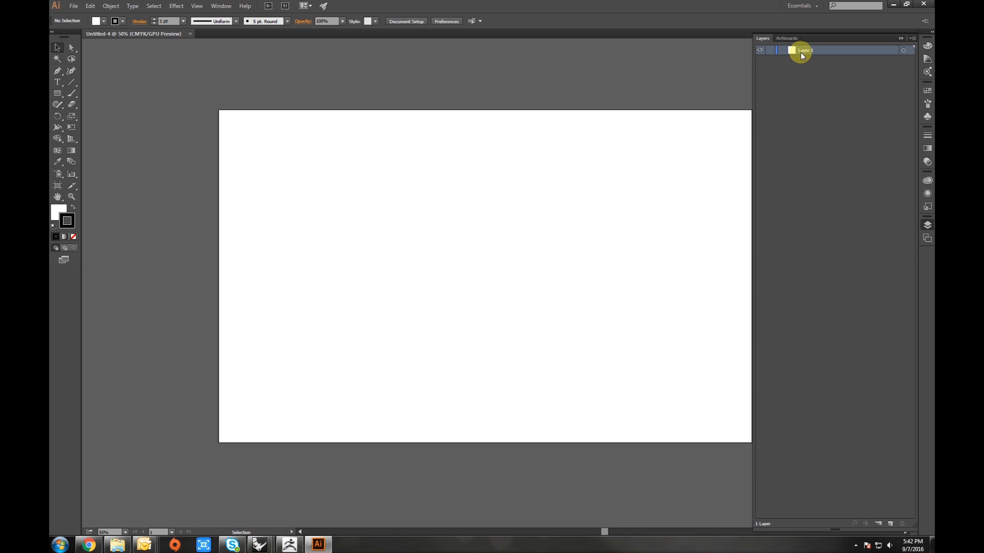
key(space)
drag(663, 167, 616, 169)
- Switch to Chrome and copy the Seattle Central Library photo from the image search results
click(88, 544)
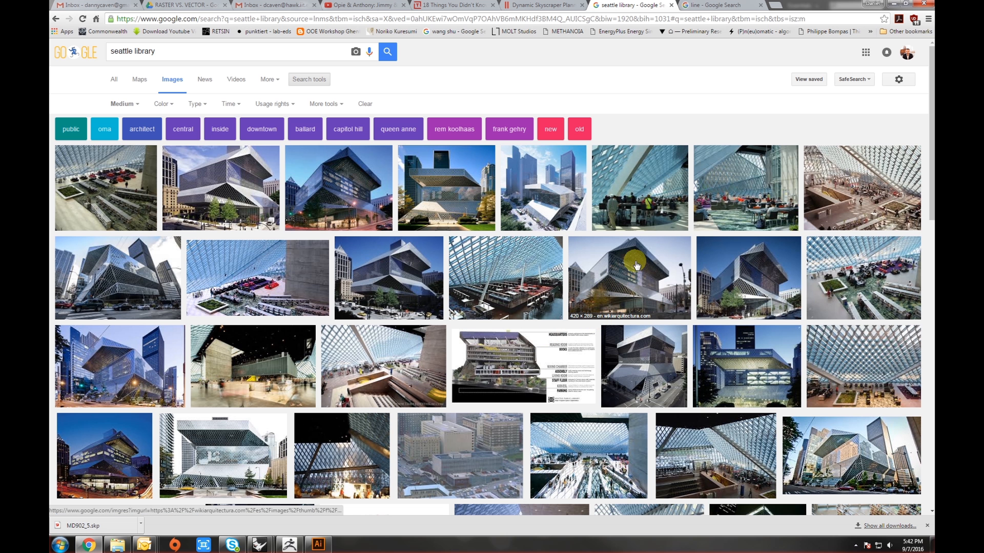
click(718, 281)
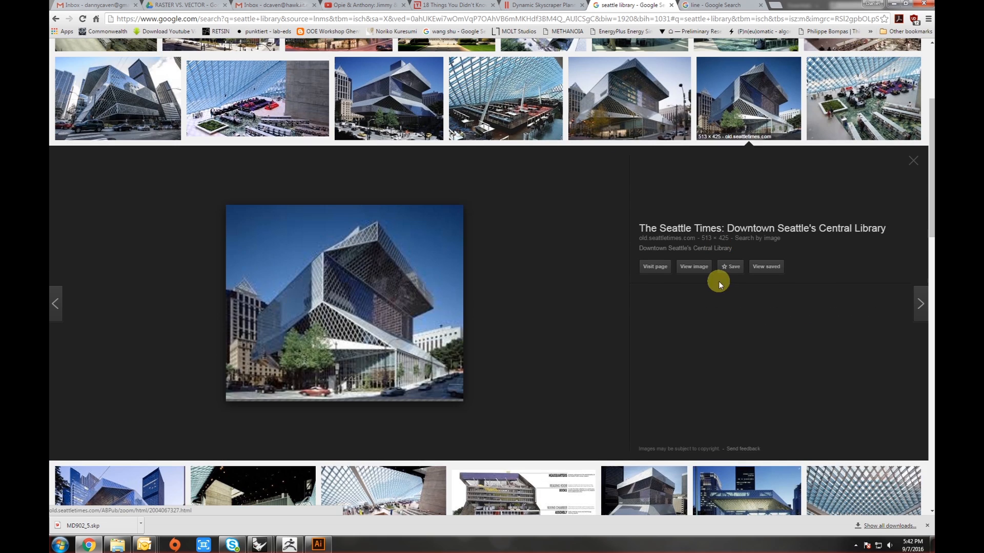
right_click(336, 326)
click(360, 411)
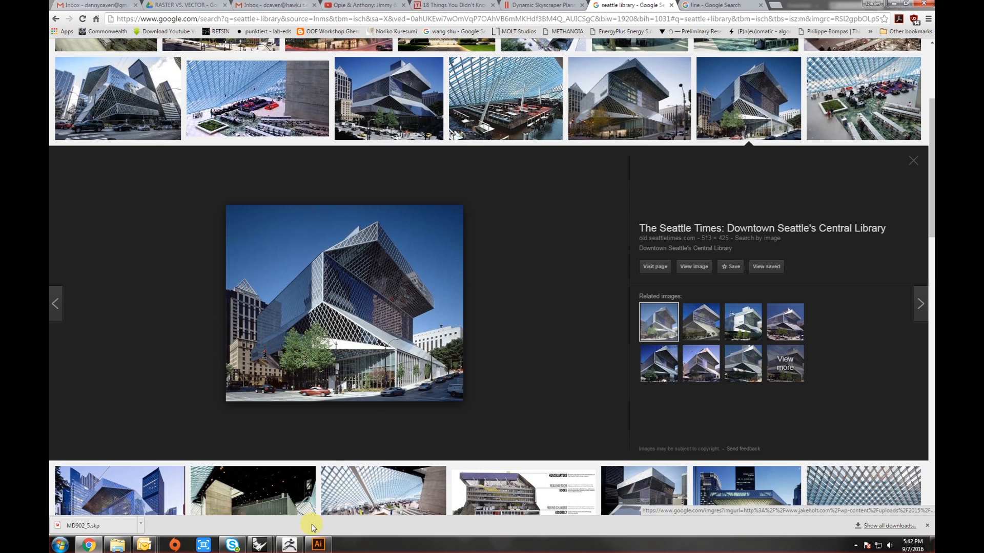
- Paste the library photo into the document and move it toward the centre of the artboard
key(alt+Tab)
key(ctrl+v)
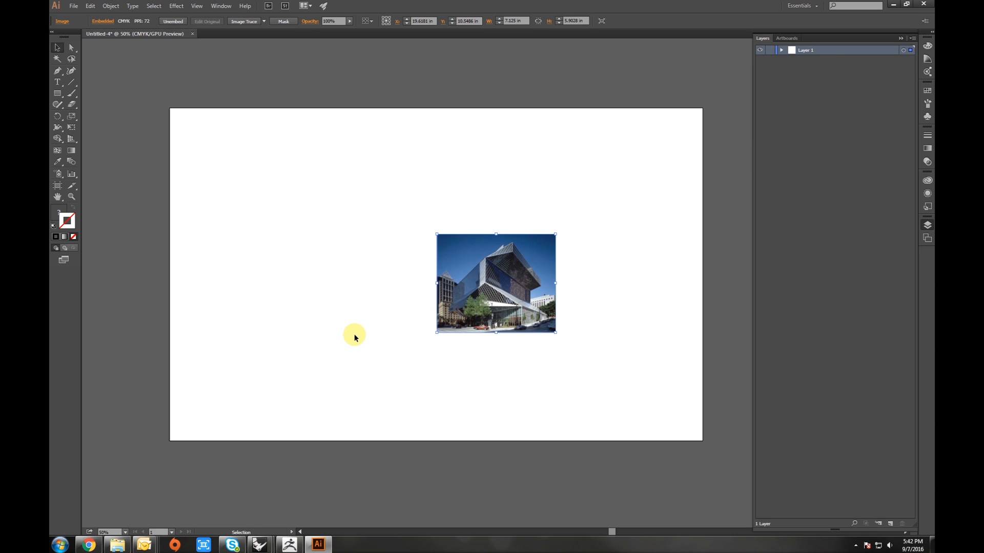
drag(475, 283, 415, 266)
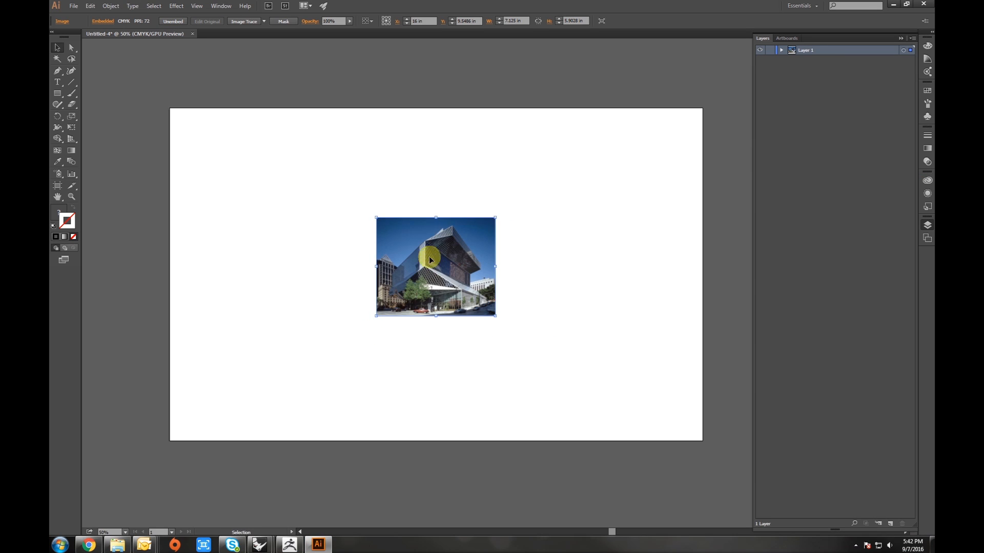
click(443, 206)
click(439, 259)
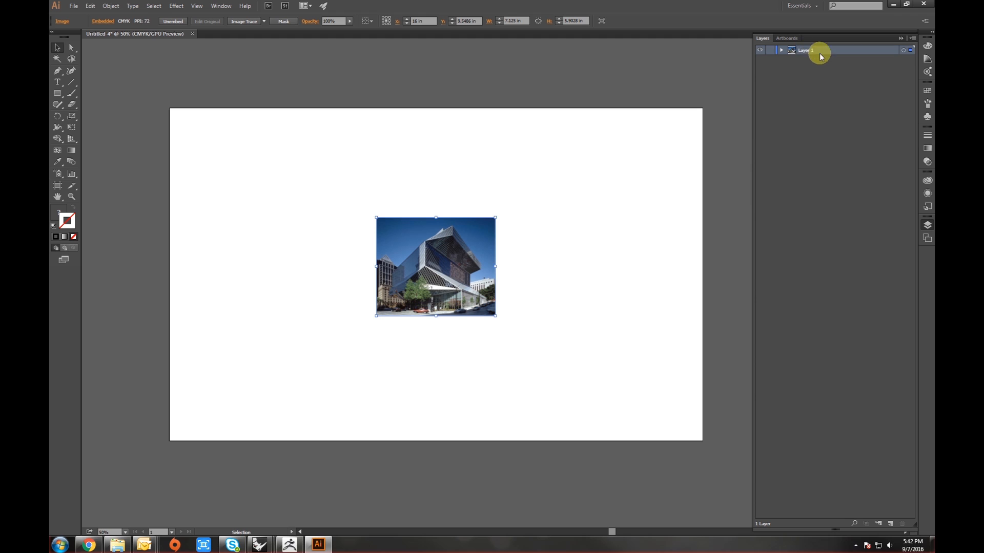
- Add a new layer and lock the layer holding the photo
click(845, 75)
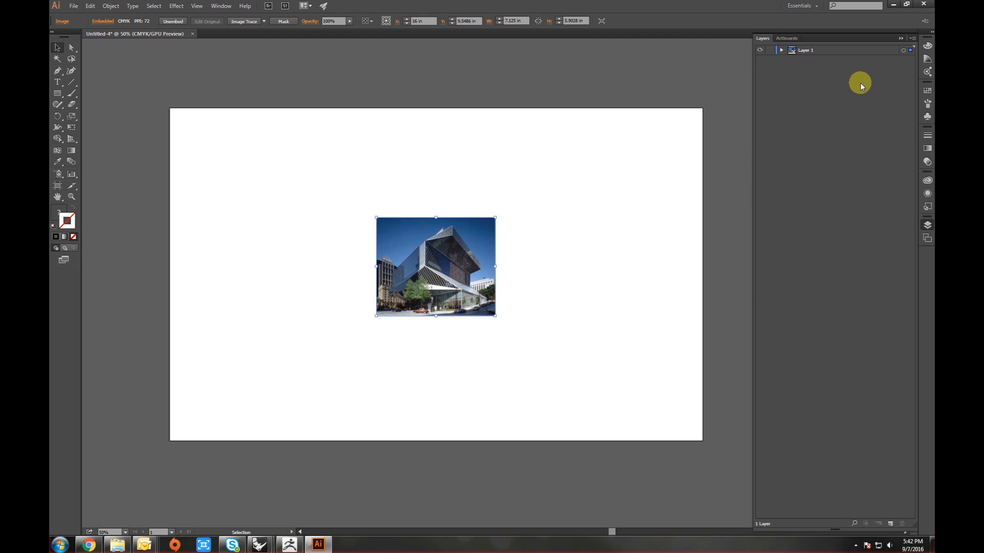
click(890, 525)
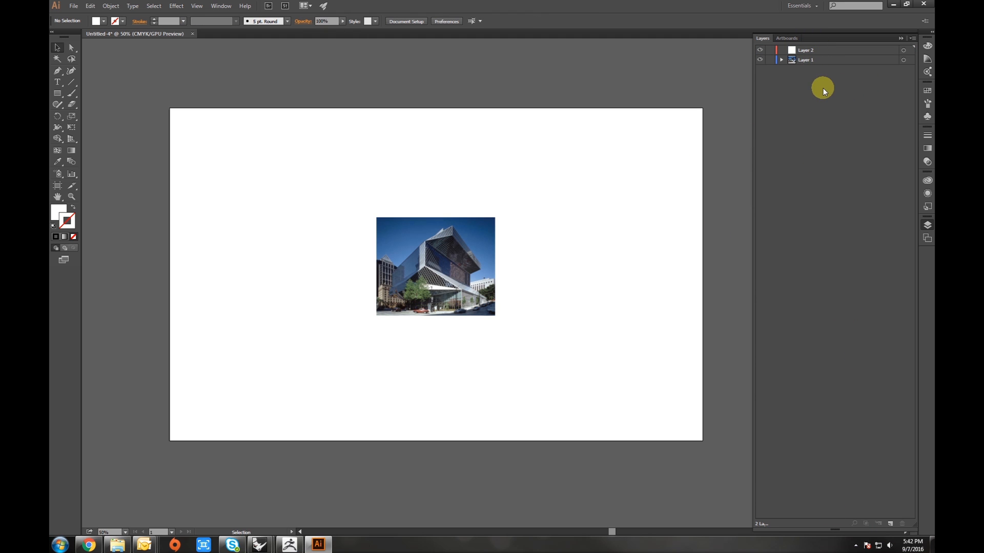
click(769, 60)
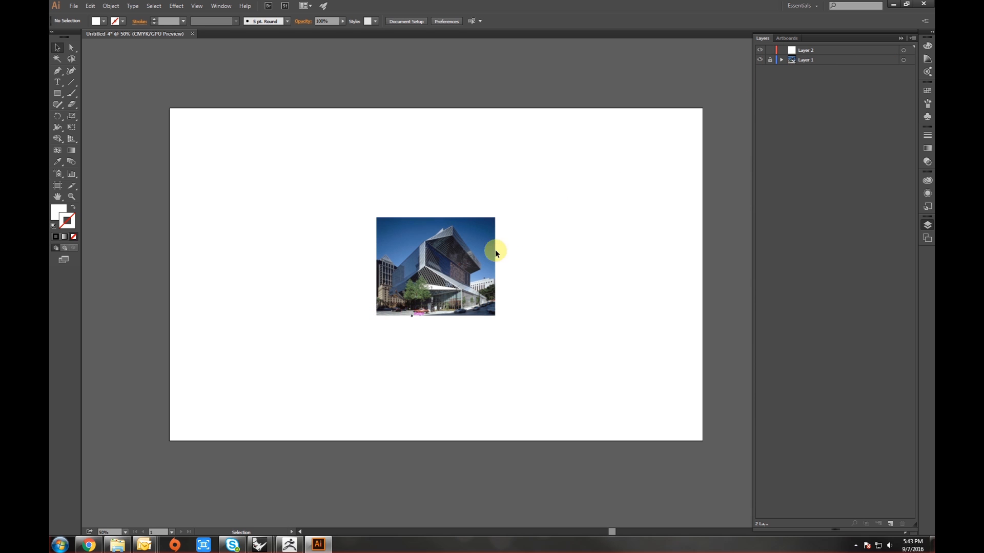
- Zoom in on the photo to examine the building's facade grid
scroll(445, 262, up, 4)
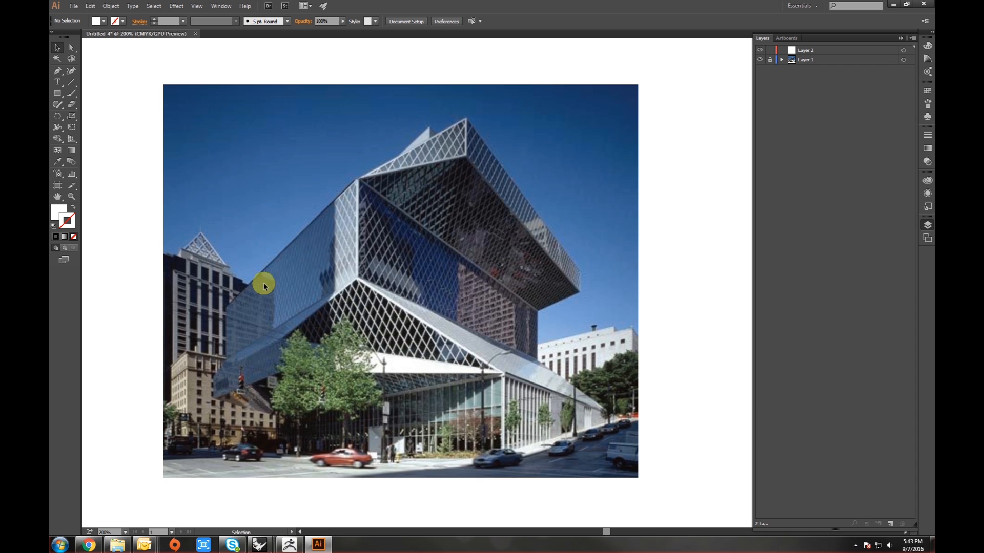
scroll(267, 268, up, 1)
scroll(267, 267, up, 1)
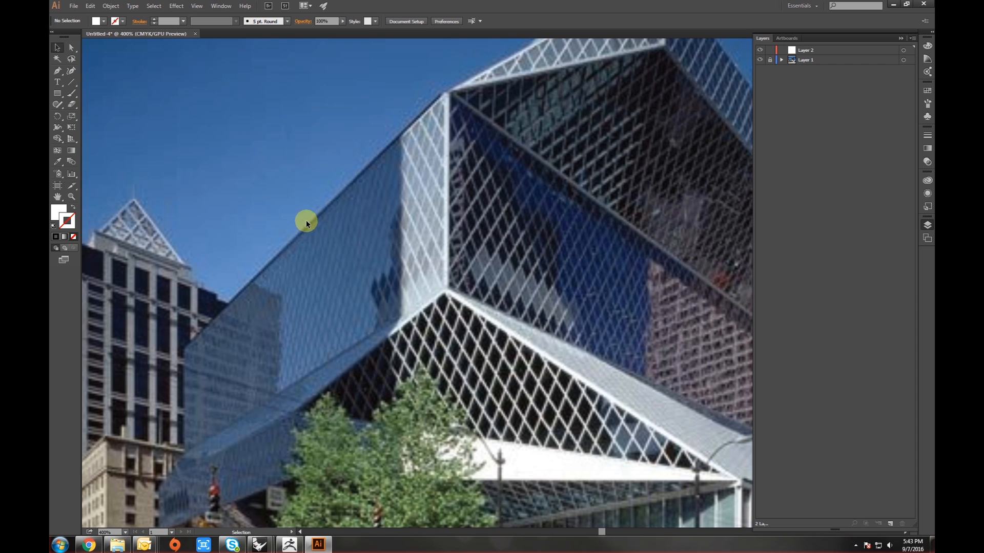
scroll(428, 115, up, 1)
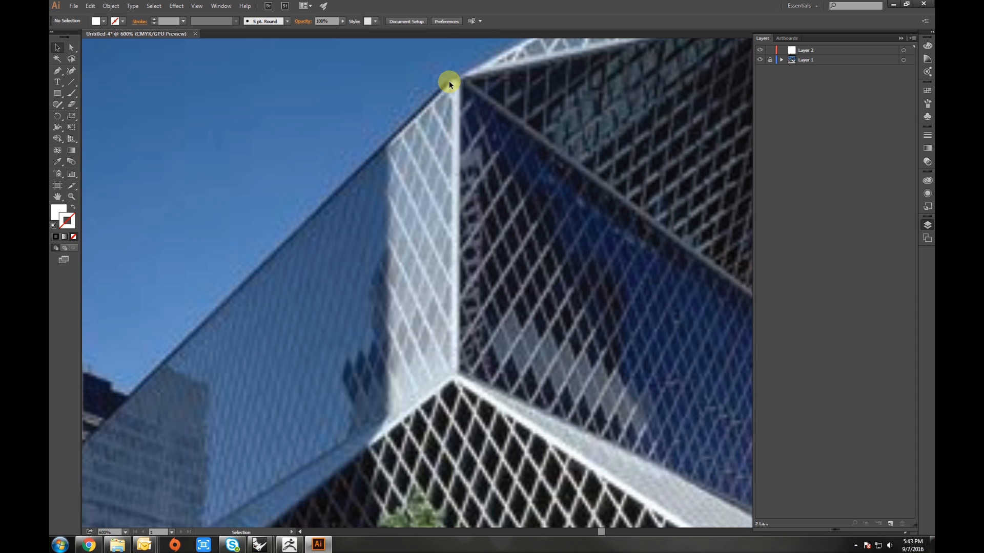
scroll(418, 237, down, 3)
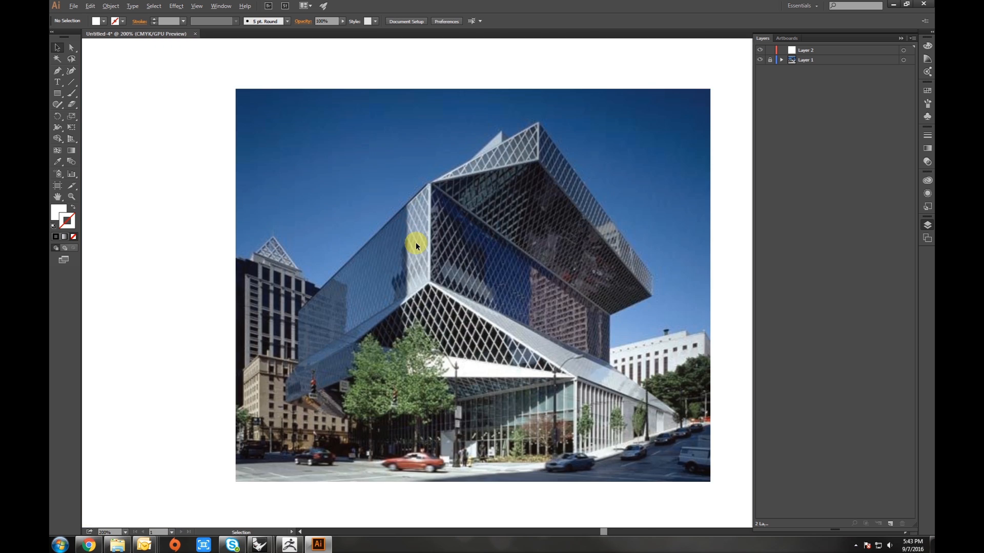
scroll(419, 246, up, 1)
drag(420, 253, 369, 257)
scroll(365, 218, down, 1)
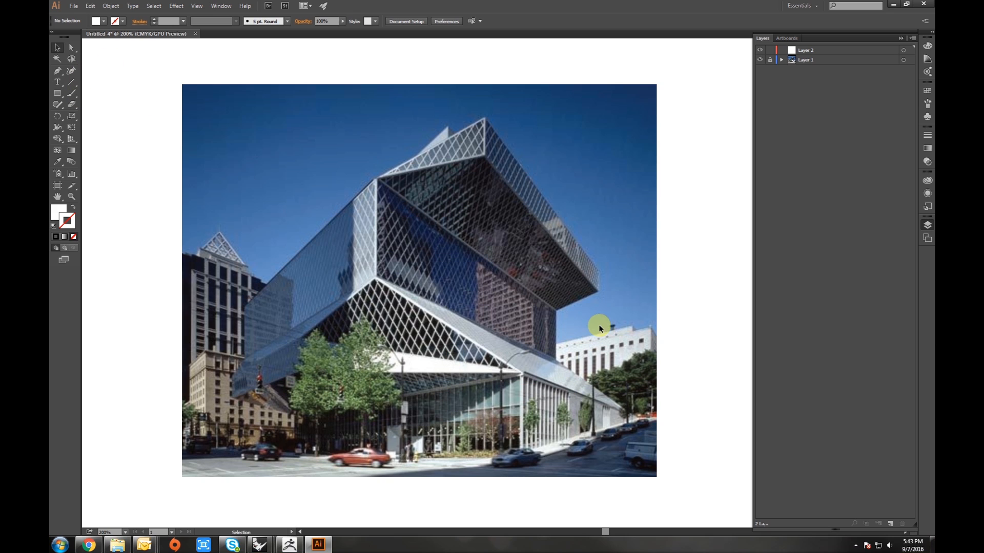
- Unlock the photo layer, select the photo and set its opacity to 50%
click(771, 60)
click(903, 63)
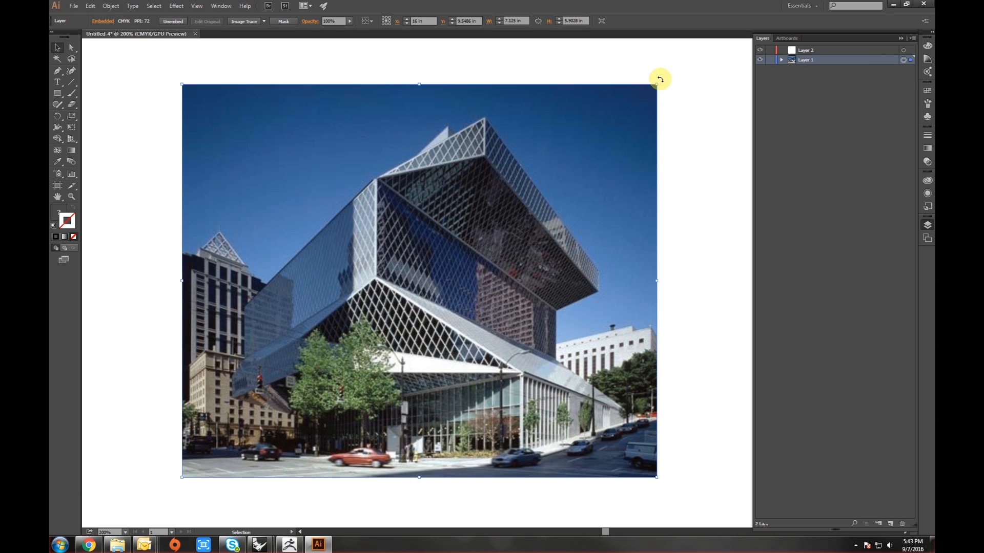
click(927, 163)
click(927, 163)
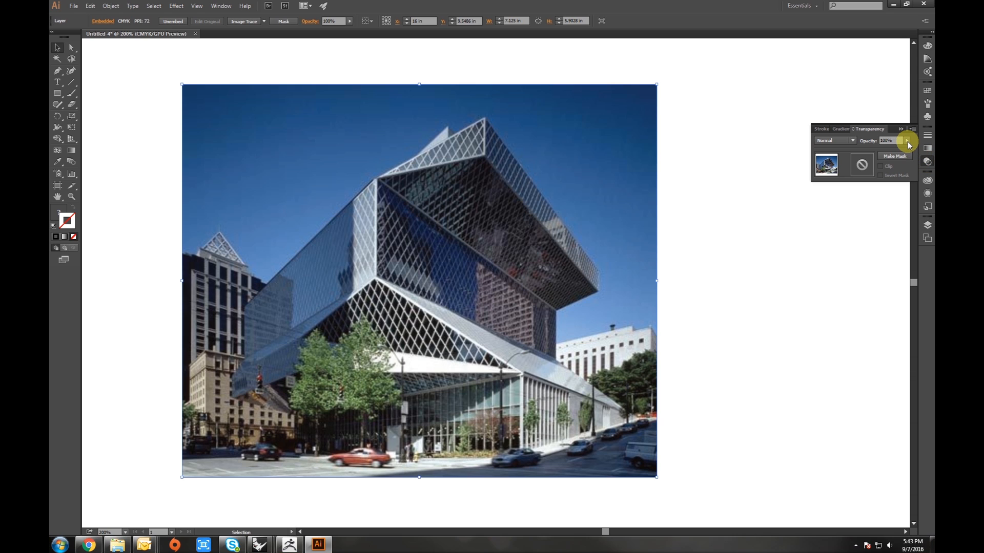
click(908, 142)
drag(909, 148, 893, 150)
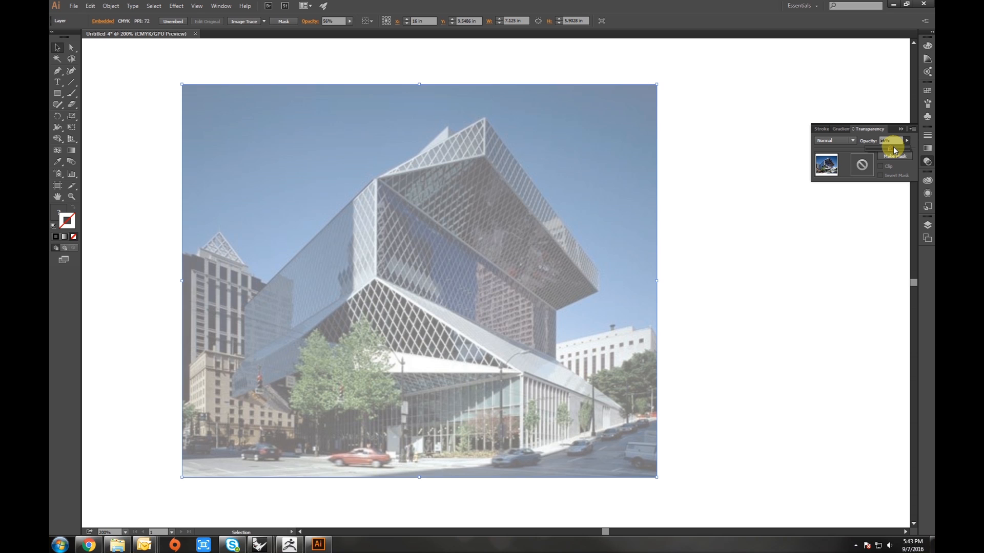
- Lock the photo layer again and make the empty top layer active with the Pen tool chosen
click(928, 225)
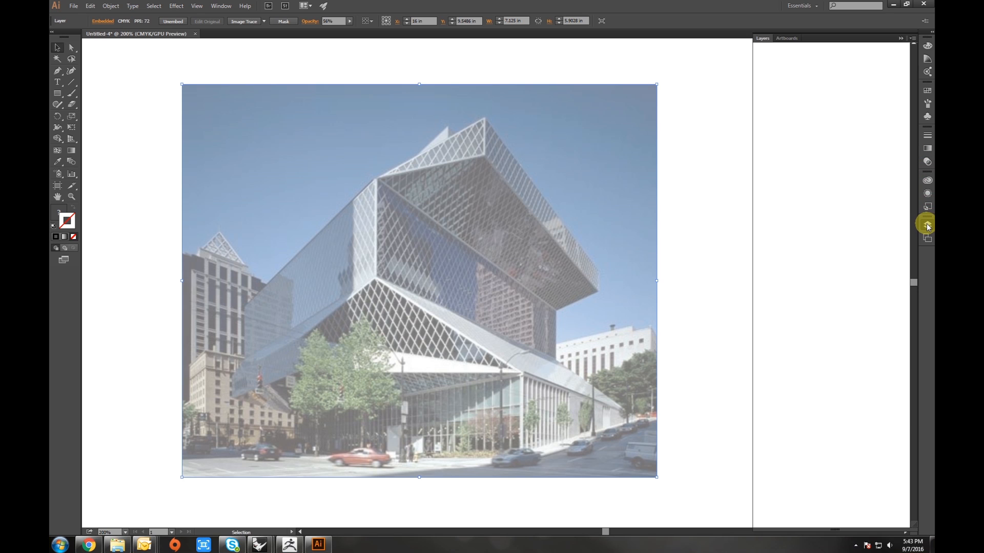
click(769, 60)
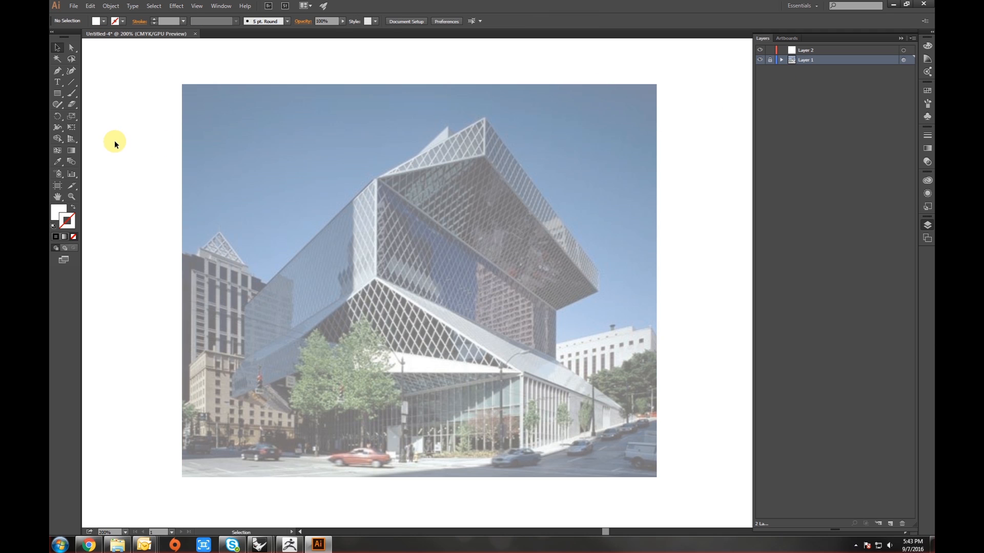
click(59, 71)
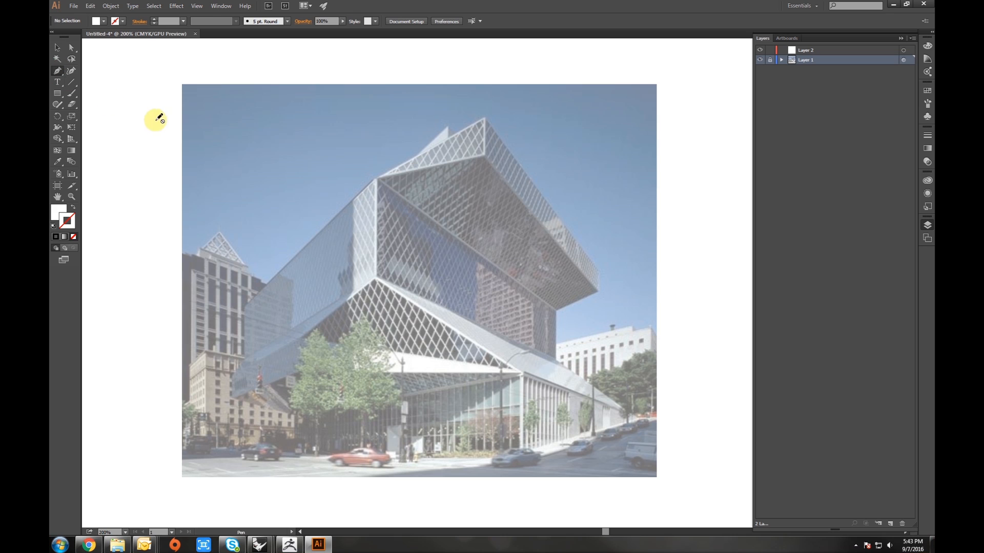
click(806, 52)
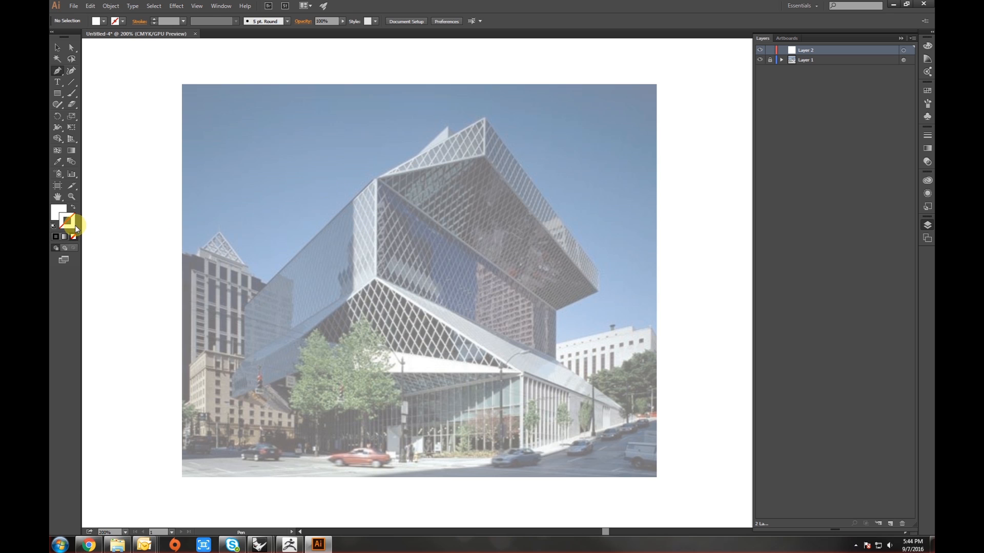
- Reset the fill and stroke to the default white fill and black stroke
click(61, 213)
click(67, 221)
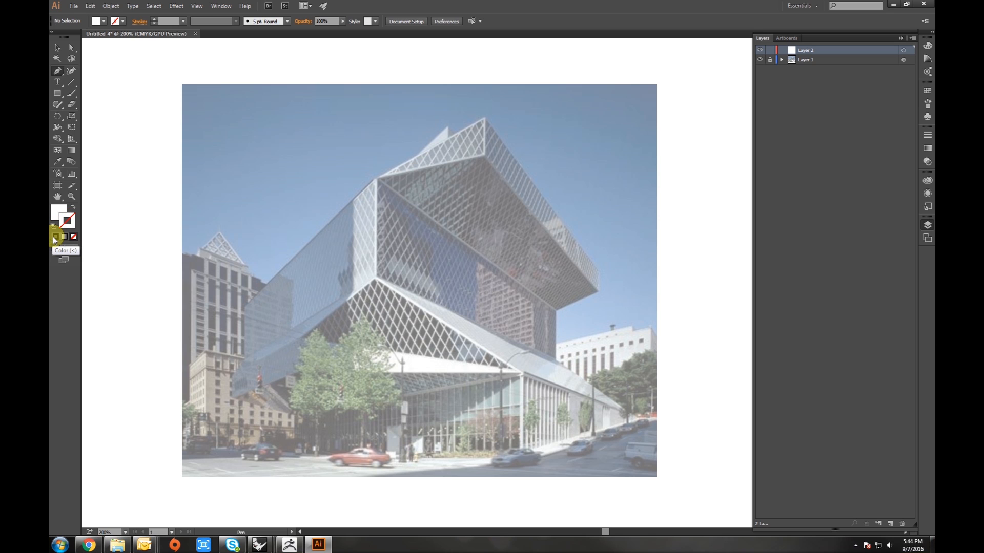
click(56, 237)
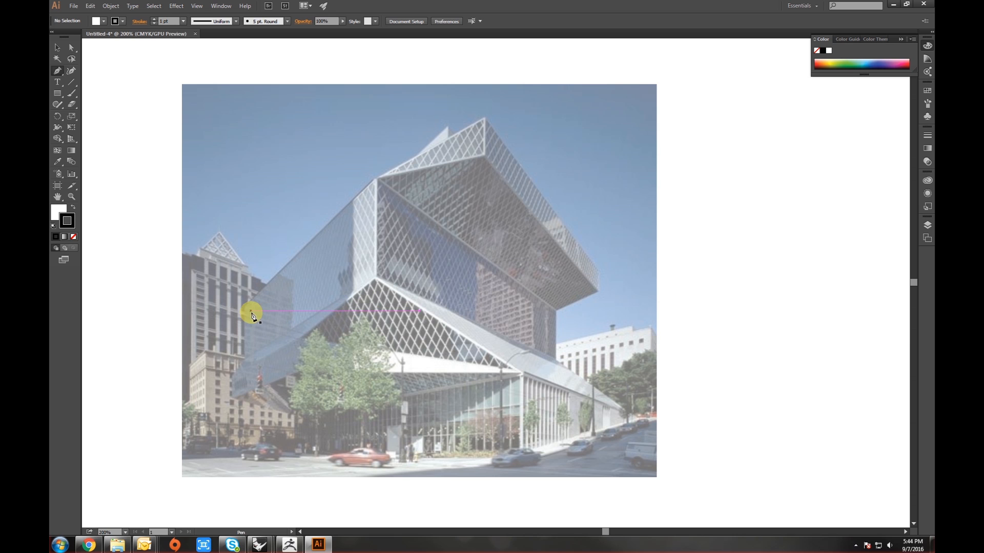
- Begin tracing the library's outer silhouette with the Pen tool, placing corner points along the roof edges and upper overhang
scroll(252, 315, up, 1)
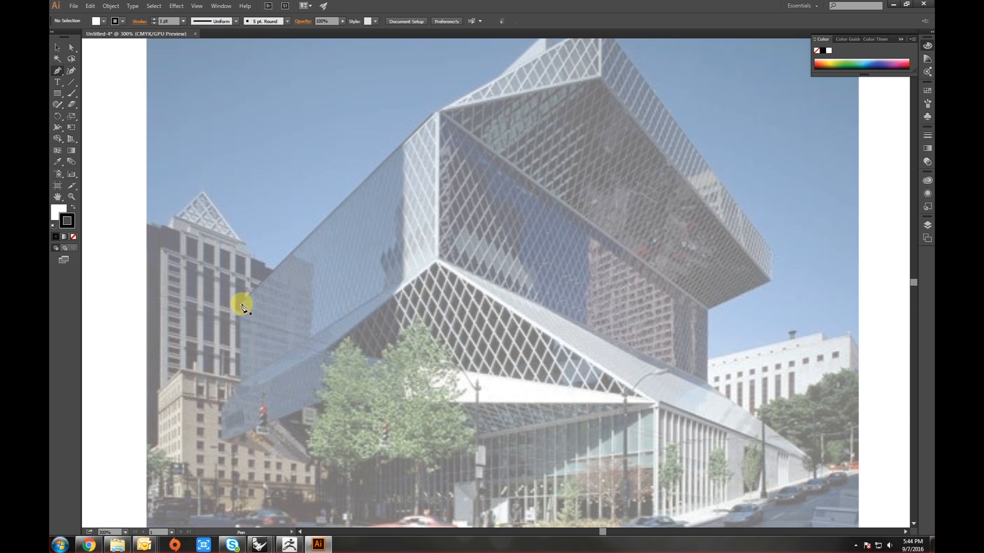
click(241, 306)
click(436, 111)
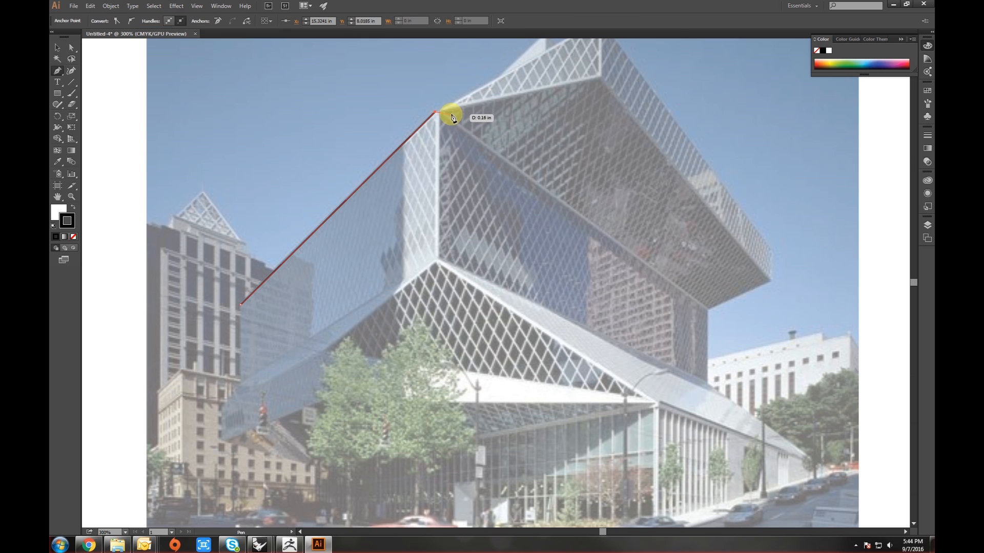
drag(451, 110, 373, 193)
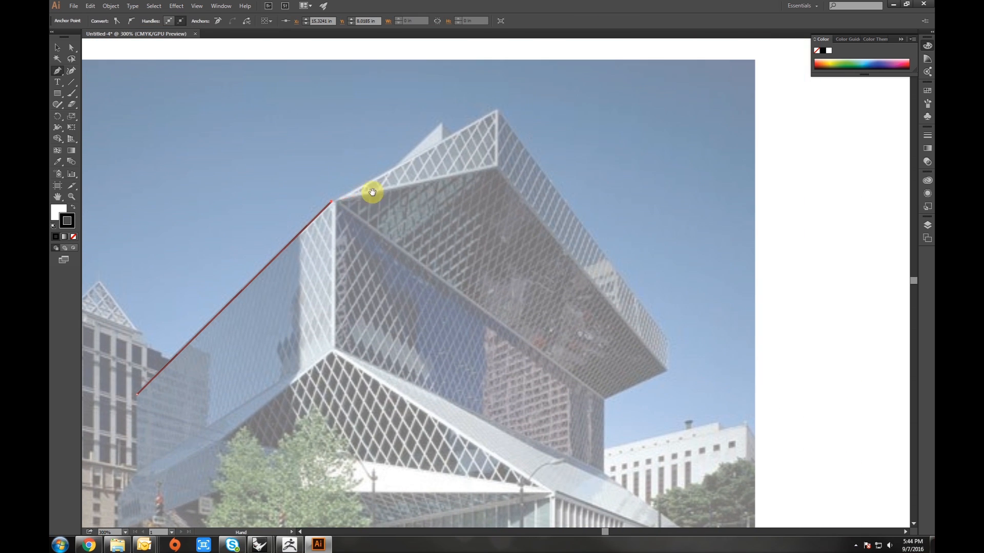
click(496, 112)
click(666, 339)
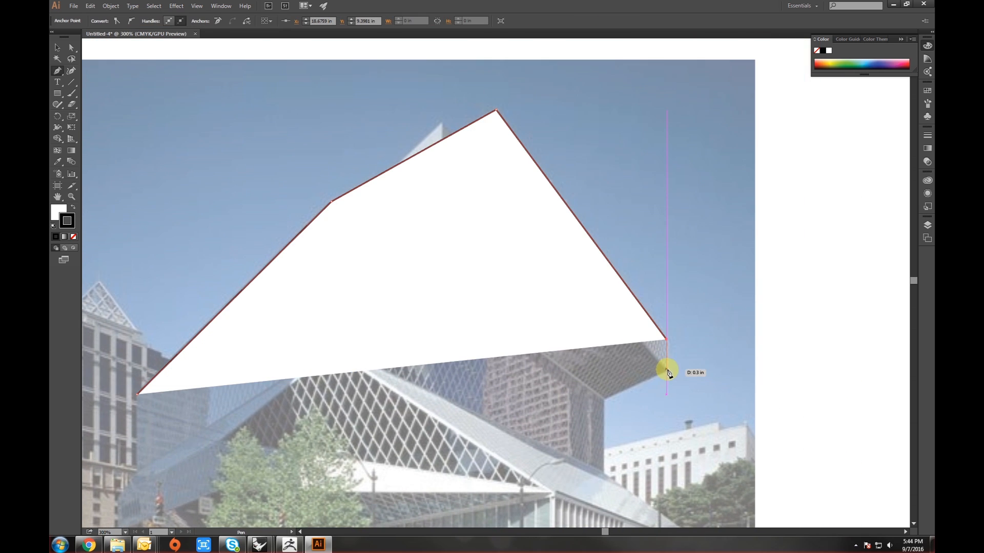
click(665, 371)
click(604, 399)
- Continue the outline down the right side, along the street-level base and up the left side, closing the path
drag(597, 424, 598, 292)
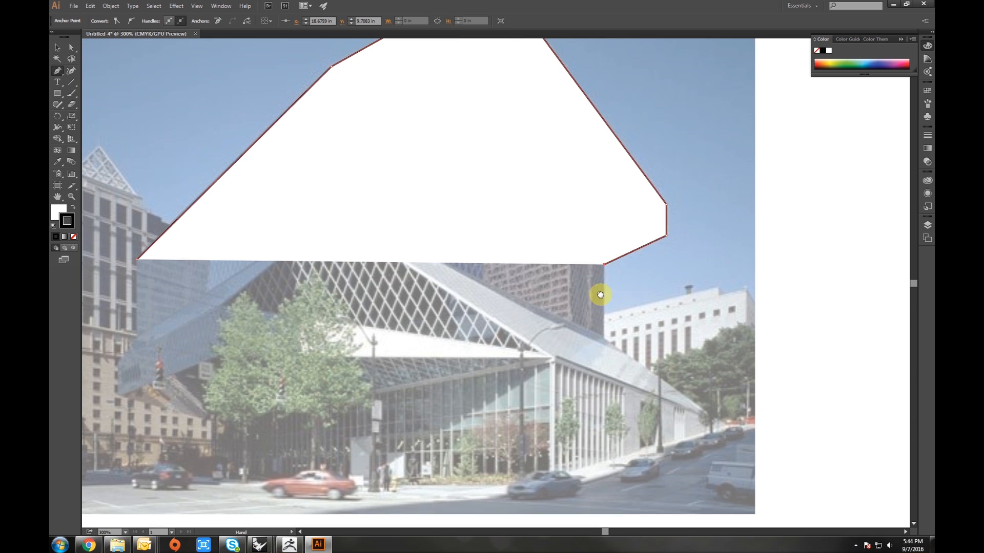
click(604, 337)
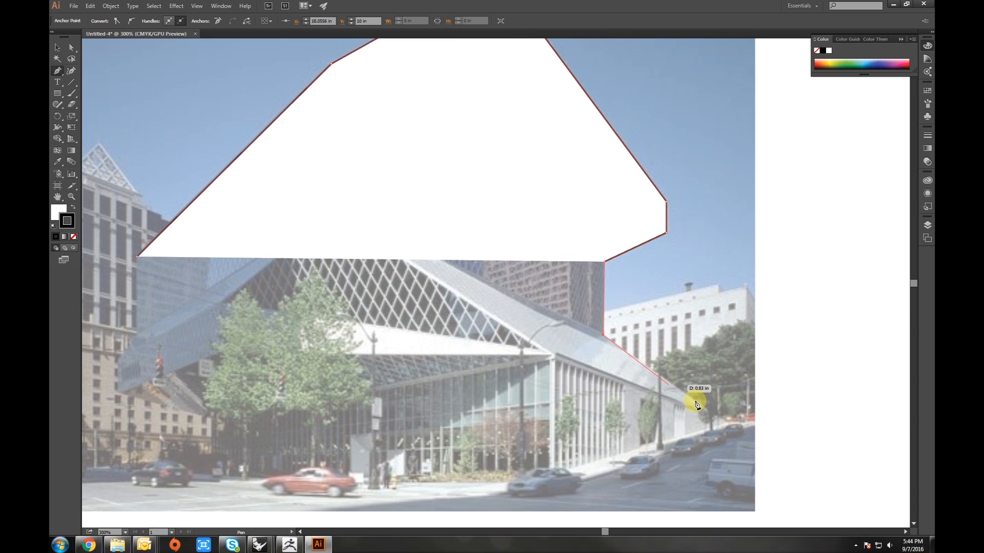
click(706, 408)
click(706, 433)
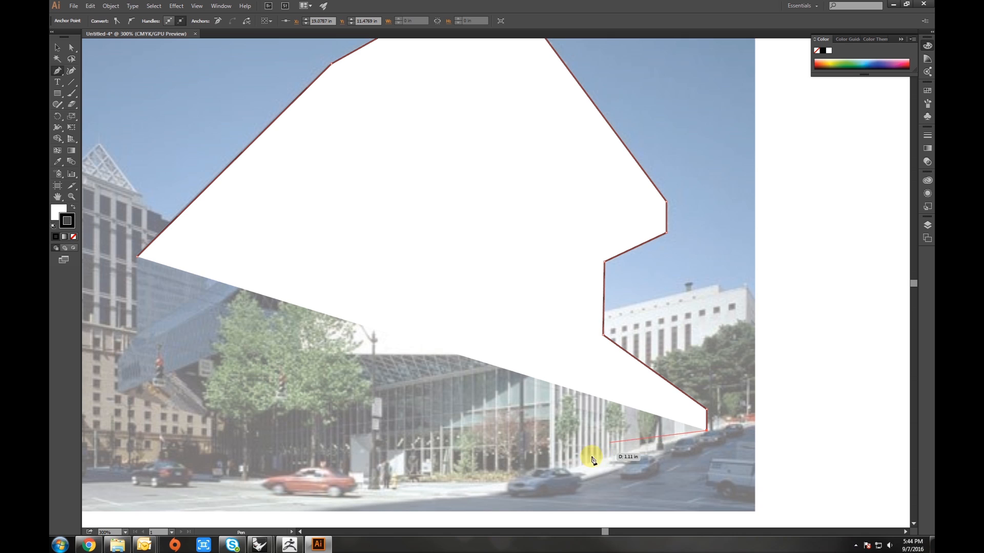
click(549, 476)
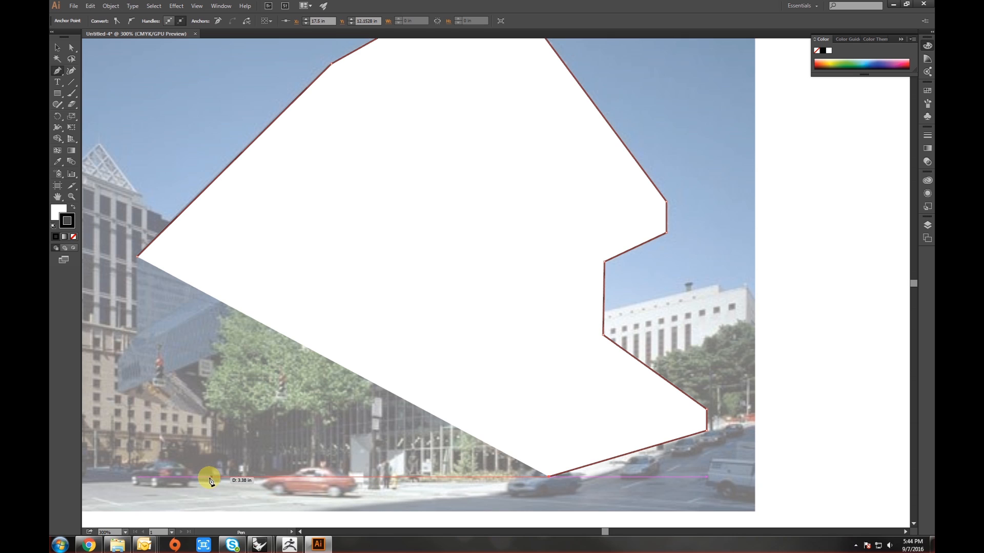
click(209, 476)
click(210, 416)
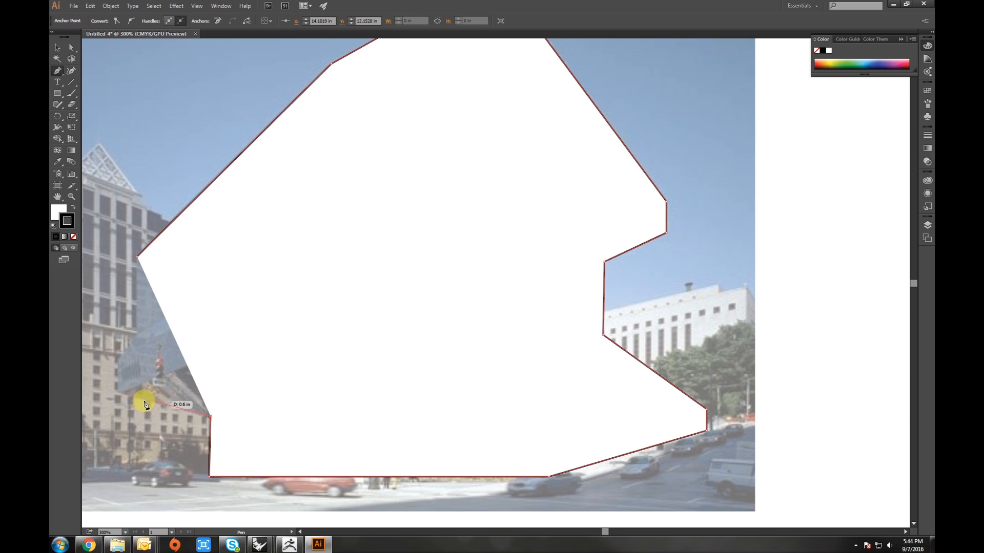
click(117, 392)
click(116, 362)
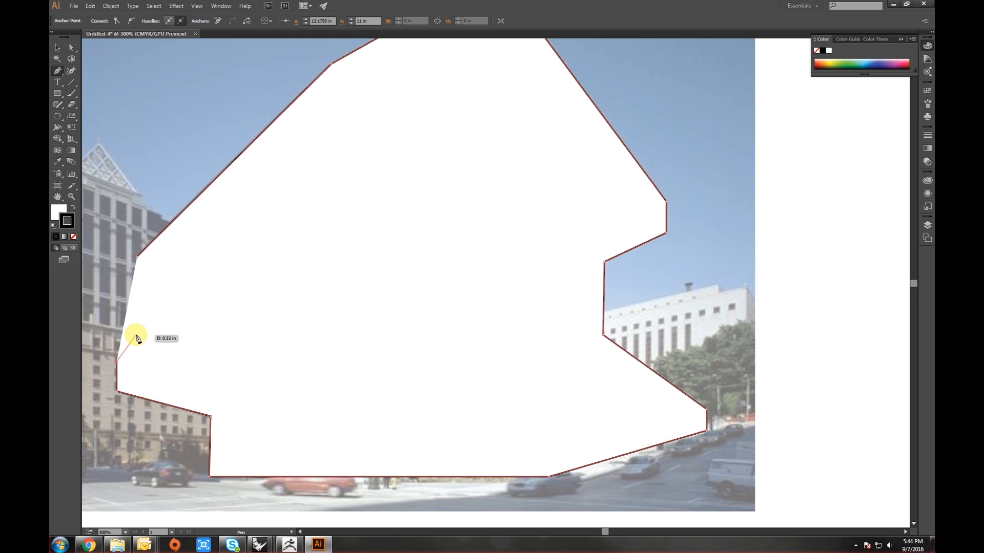
click(136, 336)
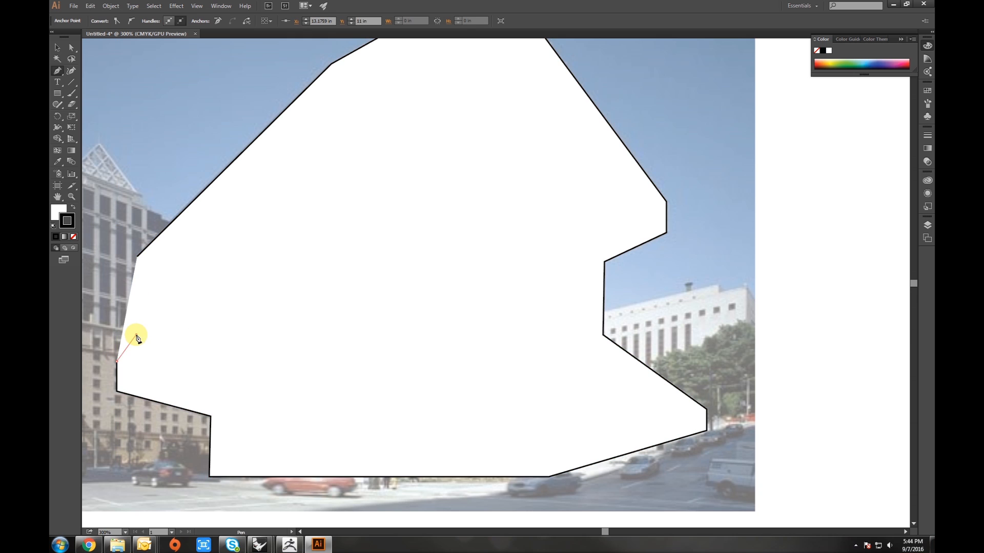
click(138, 260)
key(v)
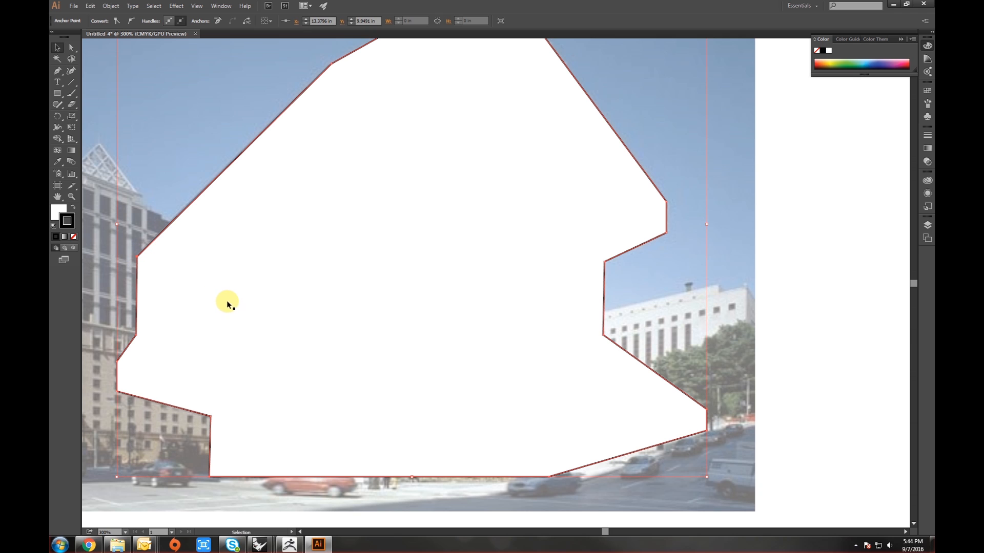
- Select the closed outline path and set its fill to none
key(space)
drag(237, 321, 333, 300)
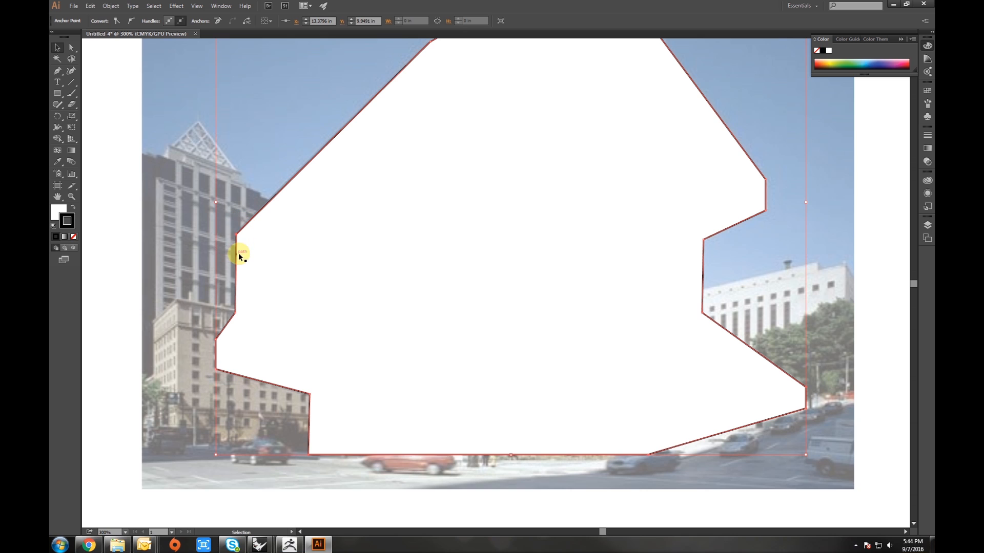
click(189, 243)
click(346, 265)
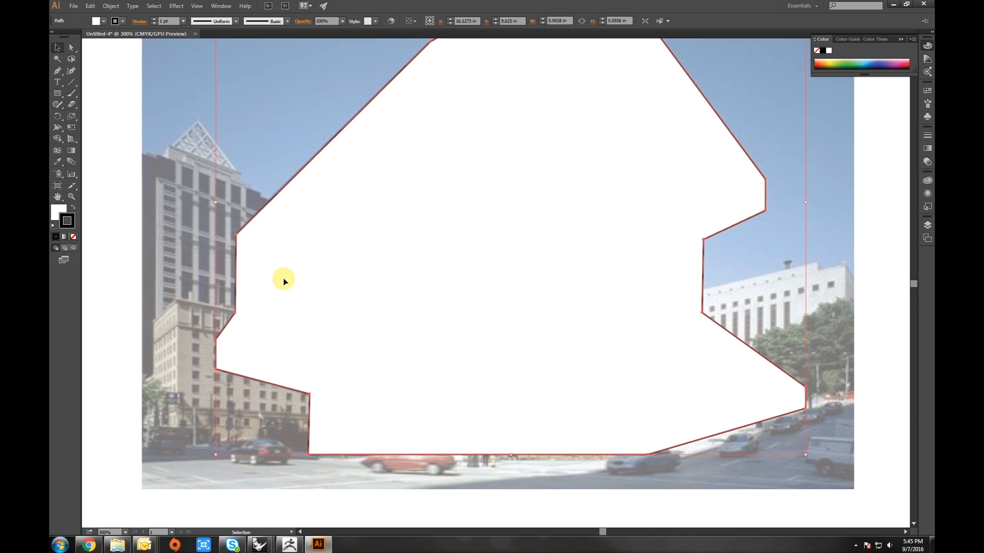
click(191, 252)
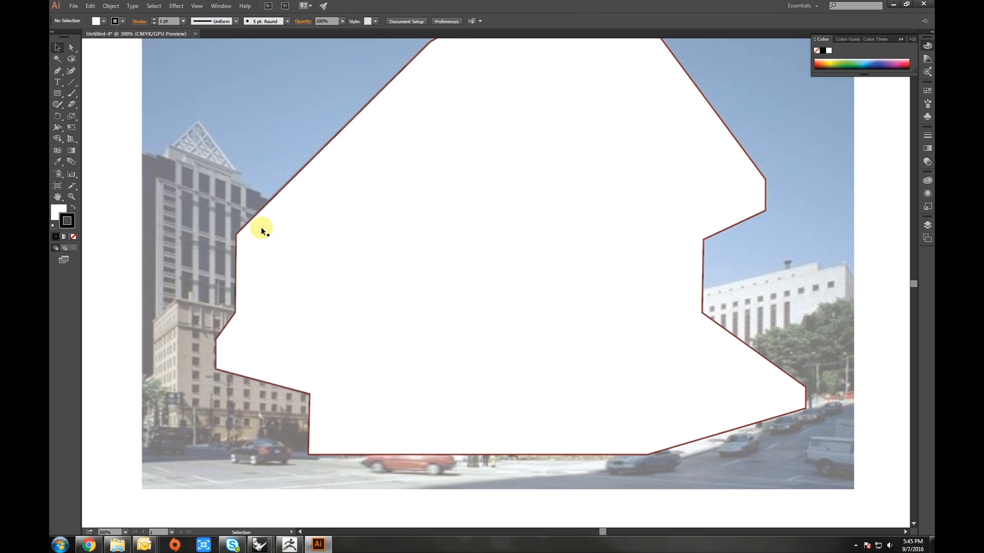
click(252, 253)
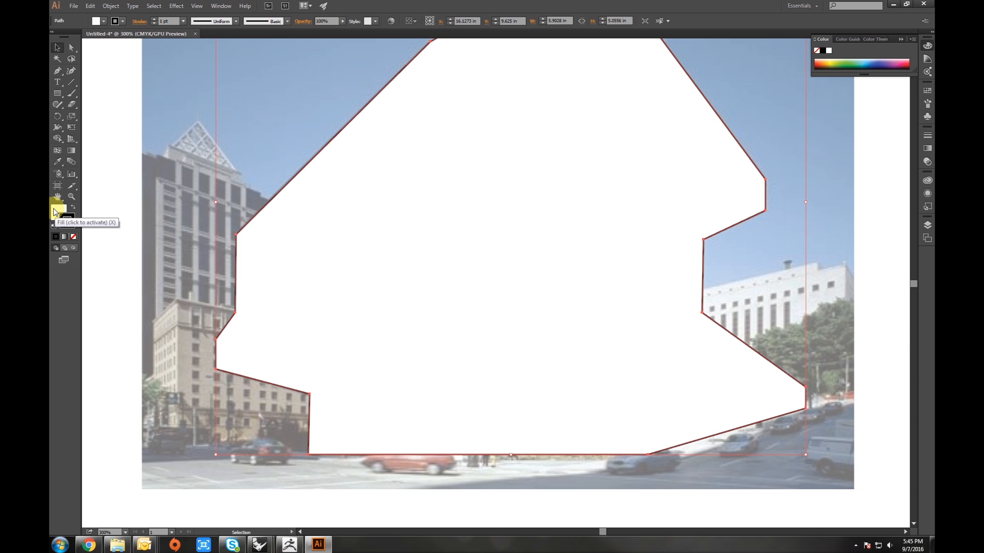
click(56, 211)
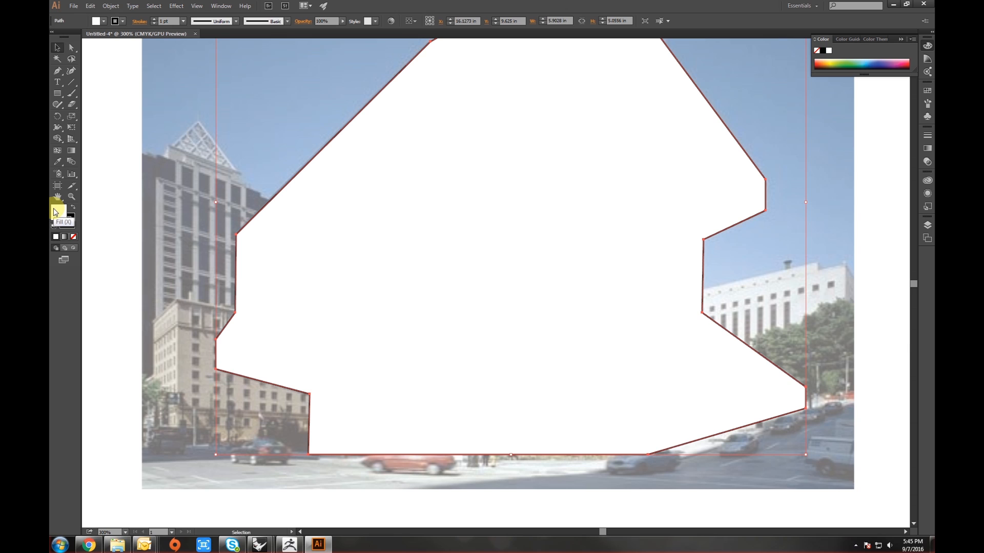
click(74, 238)
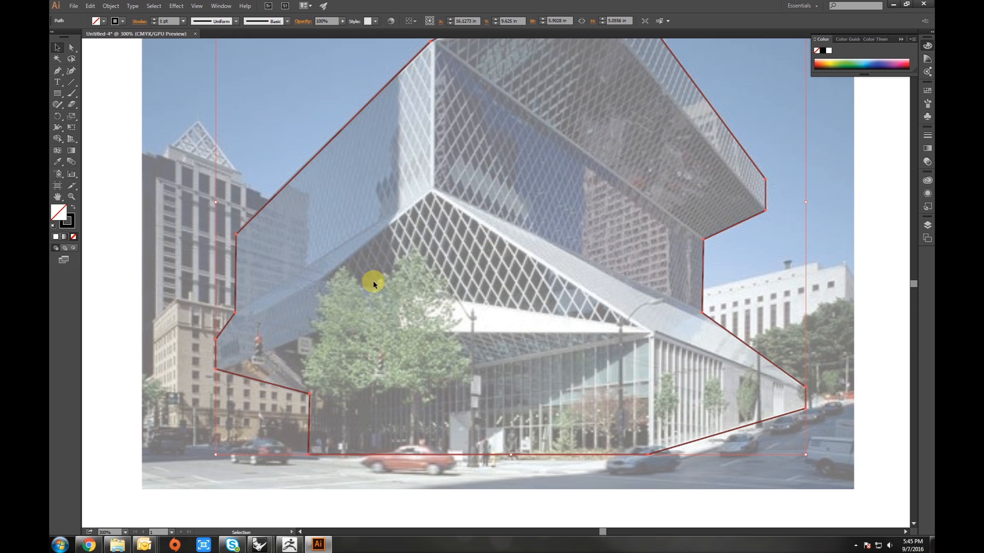
- Lock the layer holding the outline and add a new layer on top
drag(344, 299, 284, 310)
click(361, 297)
scroll(397, 293, down, 1)
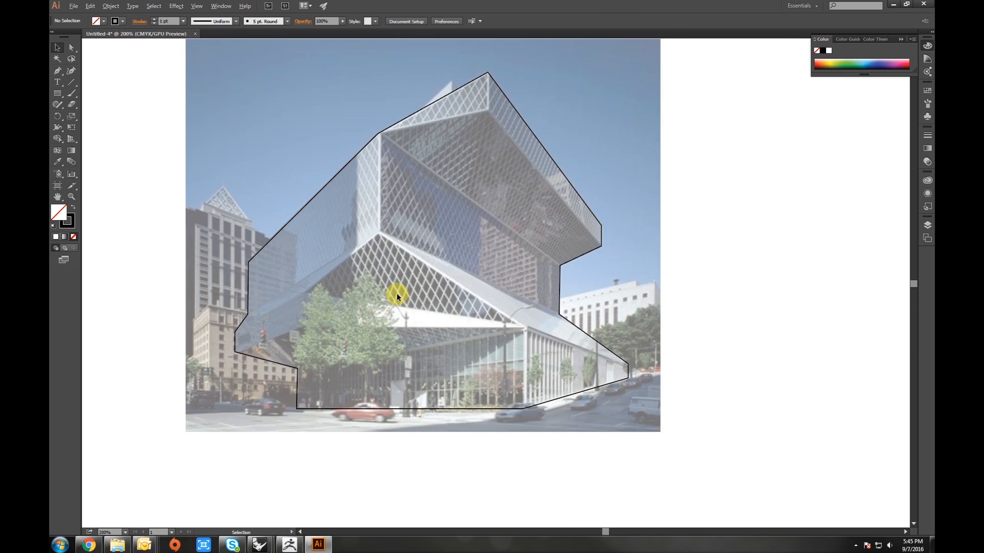
drag(411, 289, 391, 323)
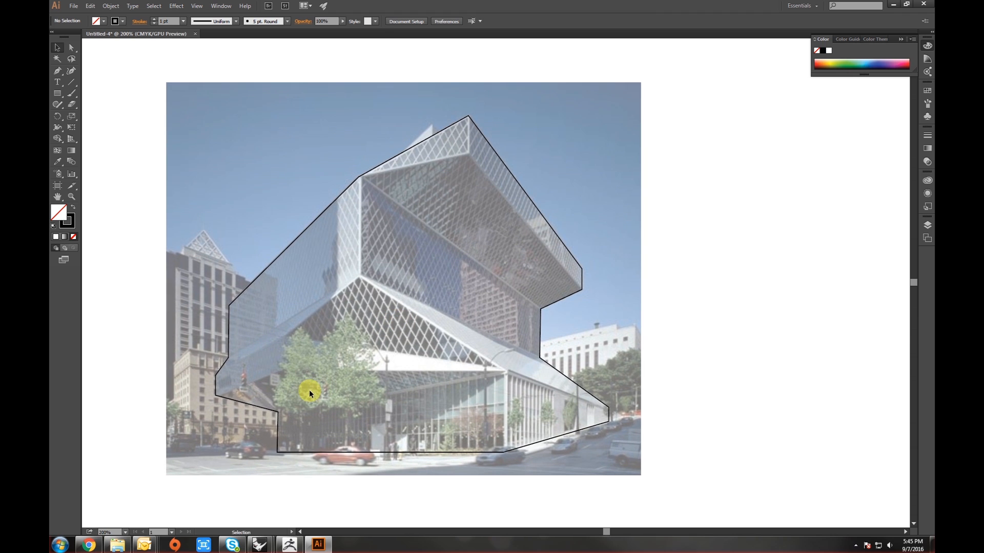
click(284, 413)
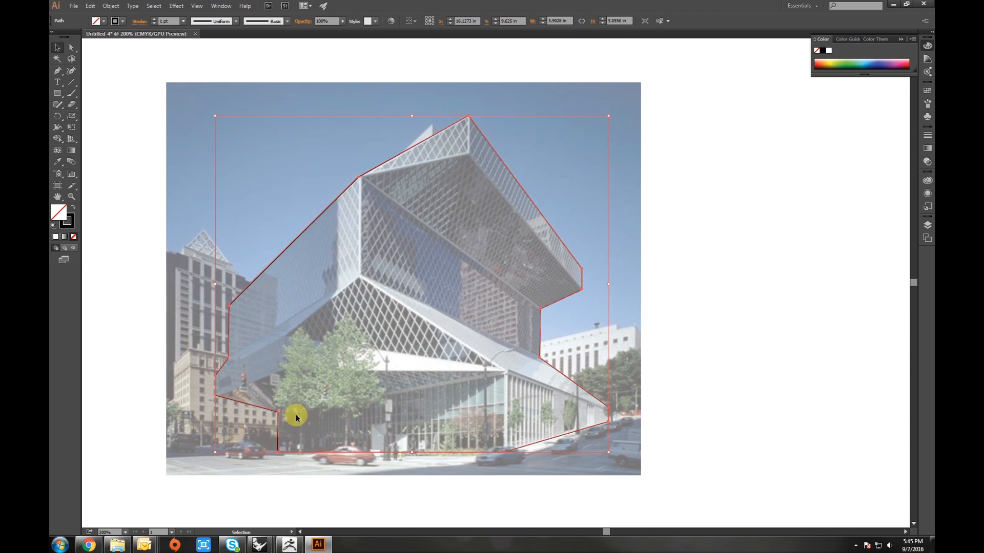
click(928, 228)
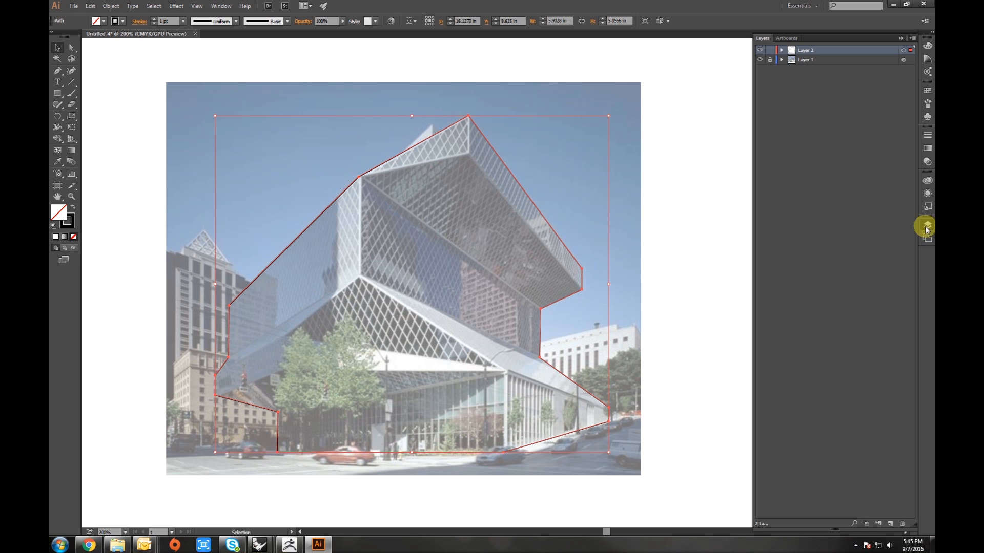
click(770, 50)
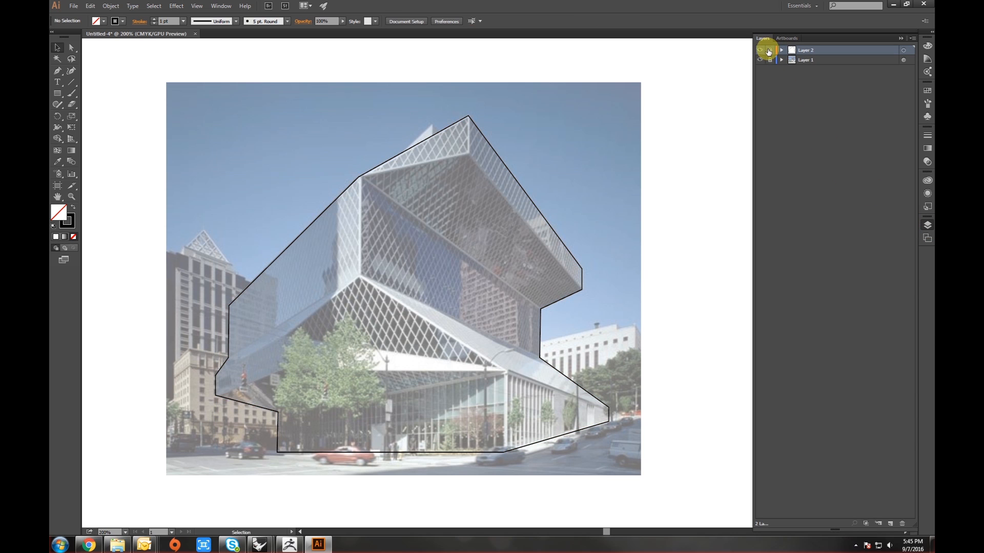
click(891, 524)
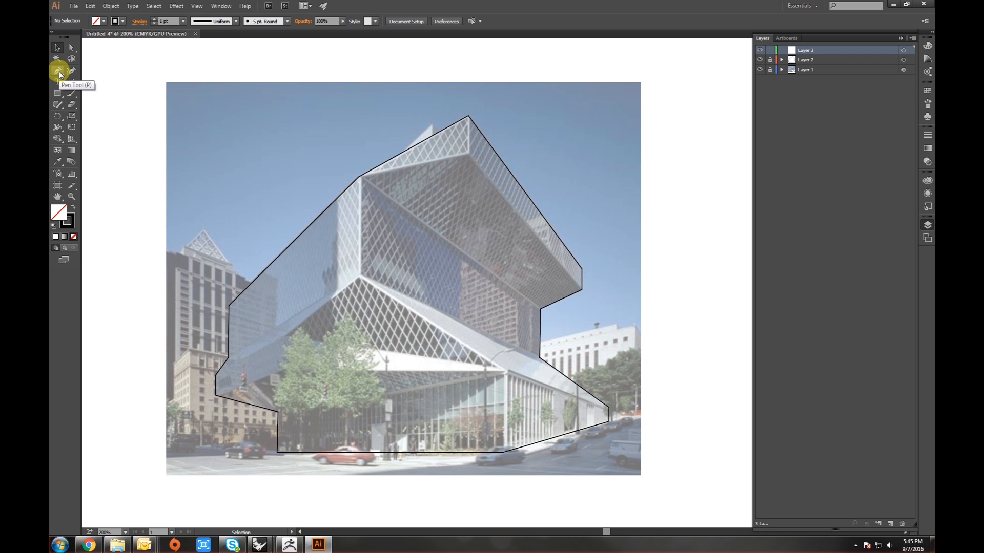
- On the new layer, trace an open Pen path along the top edge of the lower glass block across the facade
scroll(260, 404, up, 3)
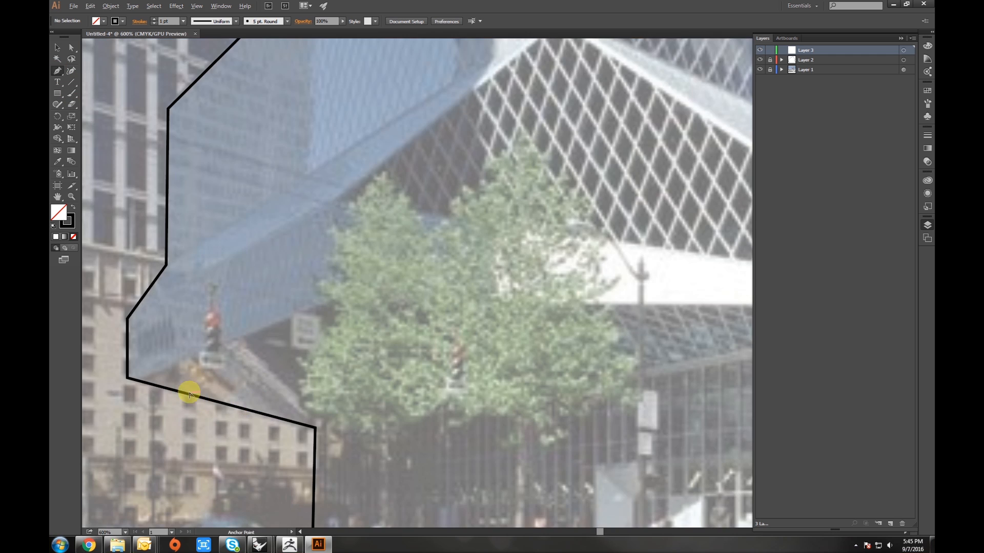
click(128, 378)
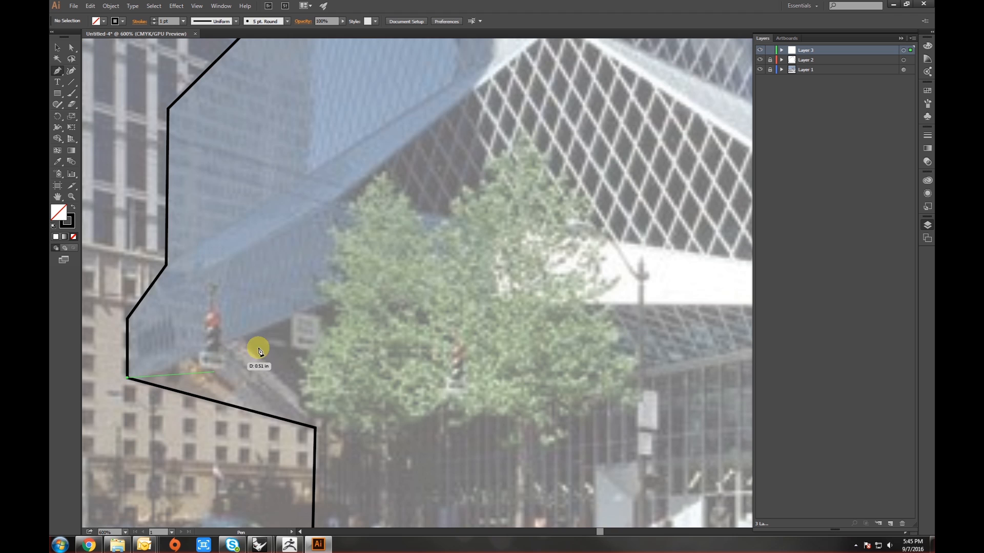
click(400, 280)
drag(493, 321, 200, 279)
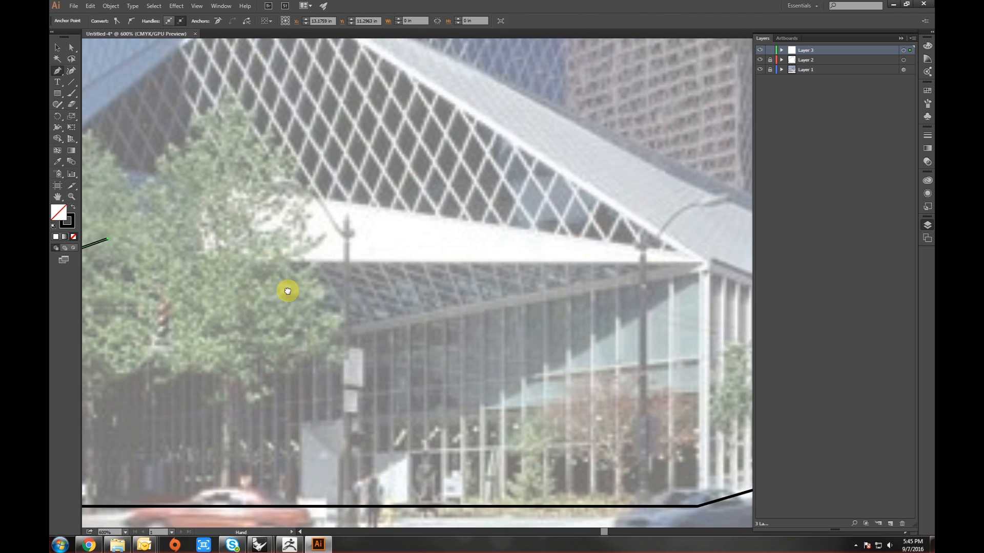
click(206, 255)
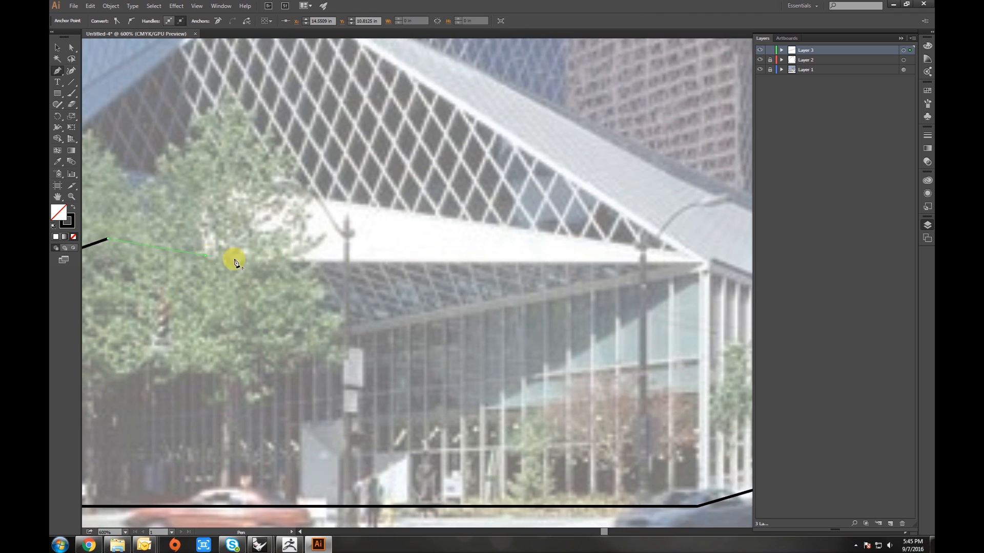
click(706, 263)
click(680, 250)
drag(177, 190, 487, 215)
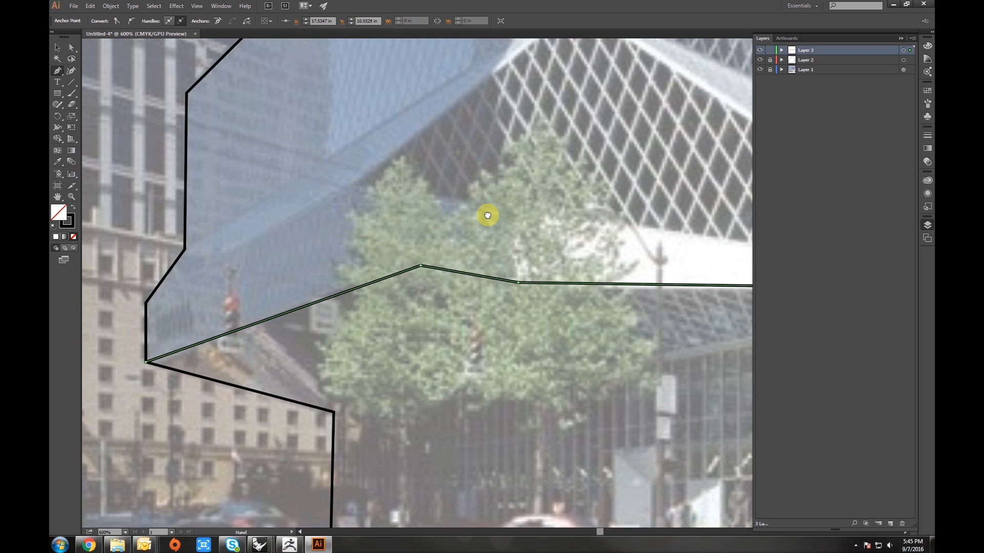
click(348, 192)
drag(492, 115, 329, 239)
click(429, 128)
drag(179, 275, 529, 205)
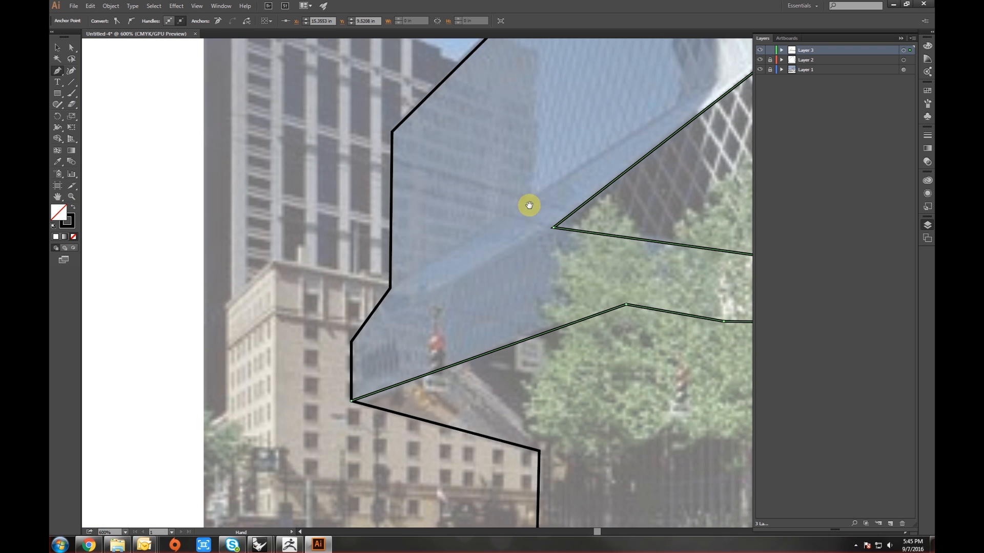
click(390, 288)
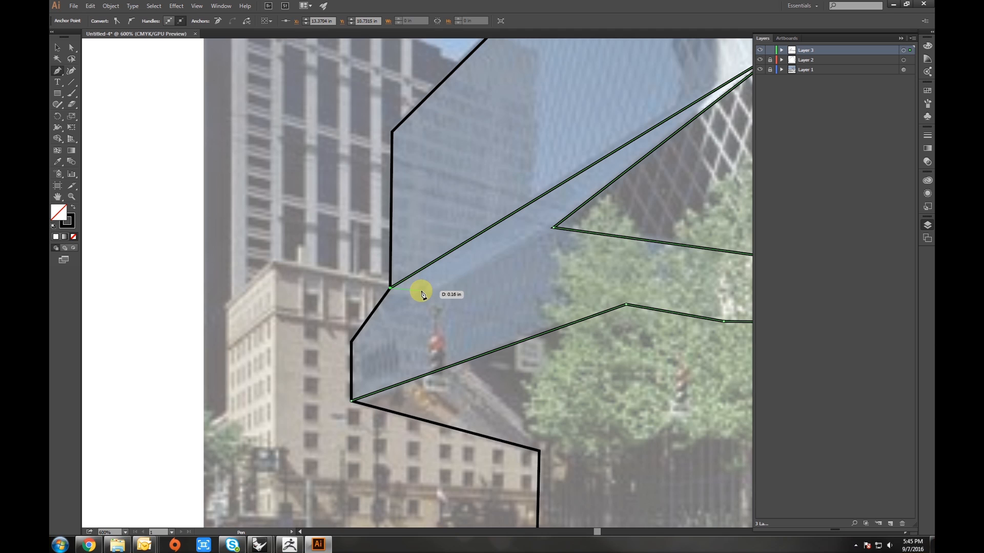
key(v)
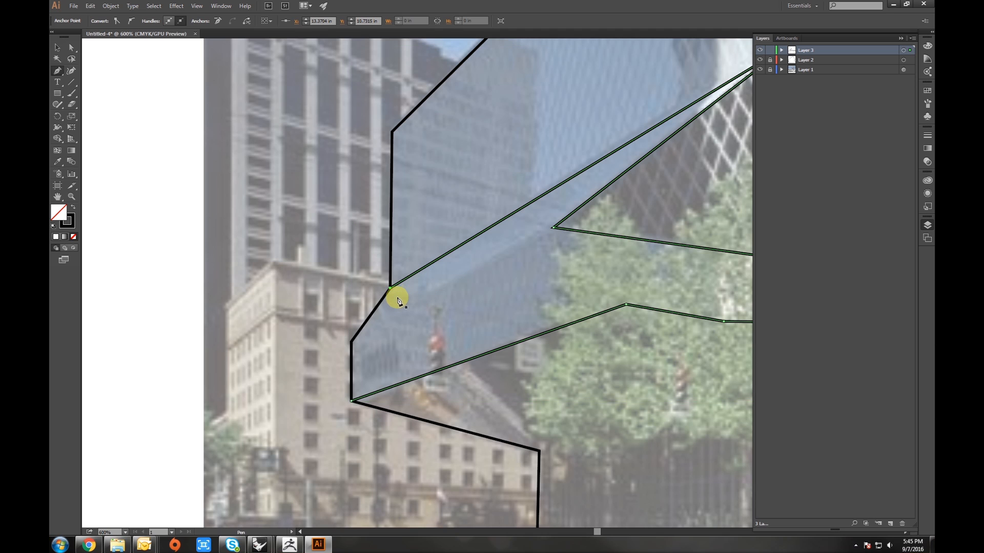
- Draw a straight Pen line from the left corner across the facade to the inner corner of the middle glass block
key(p)
click(352, 342)
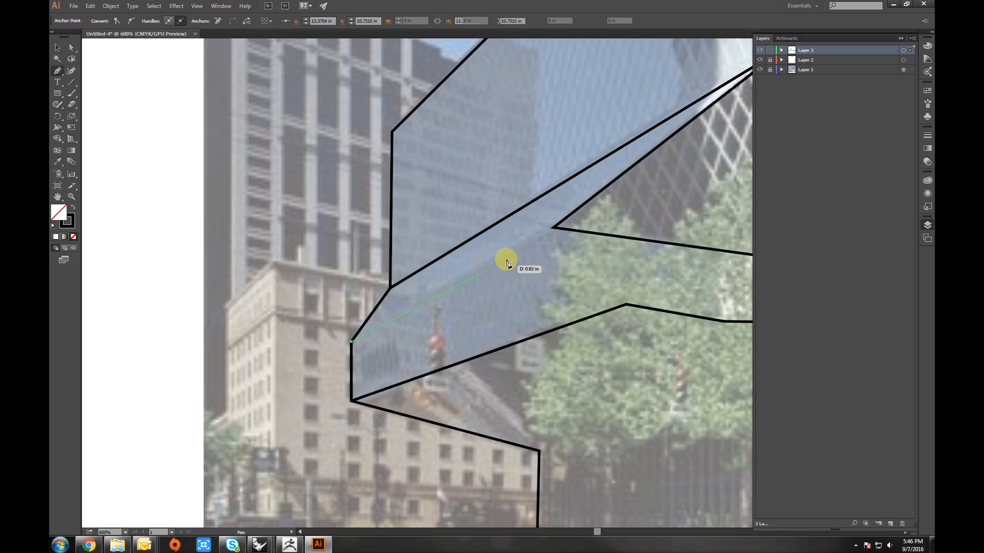
click(554, 227)
key(v)
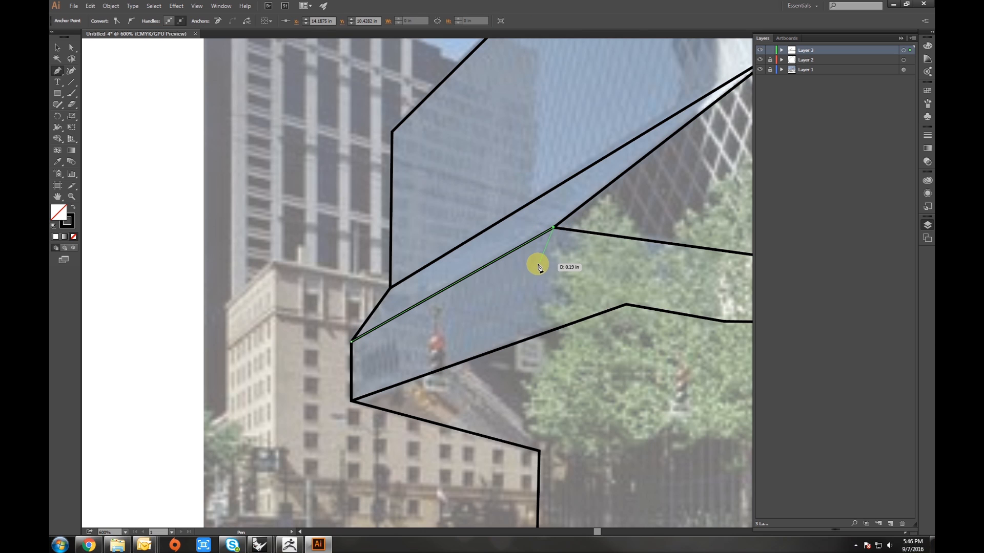
- Trace a Pen path along the underside of the middle glass block from the lower-left corner to the right corner
key(p)
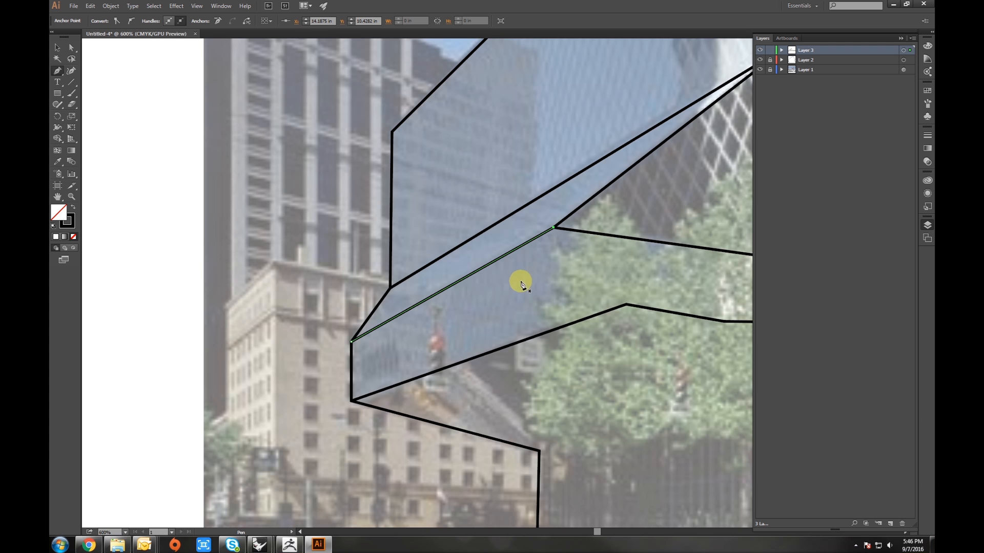
drag(615, 323, 404, 244)
scroll(412, 275, down, 1)
drag(504, 312, 331, 339)
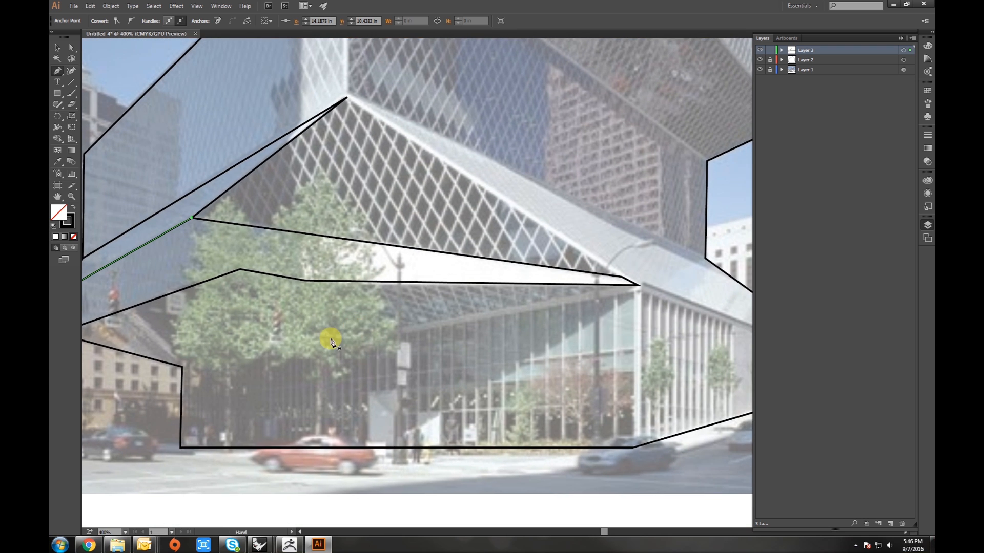
click(182, 368)
click(638, 285)
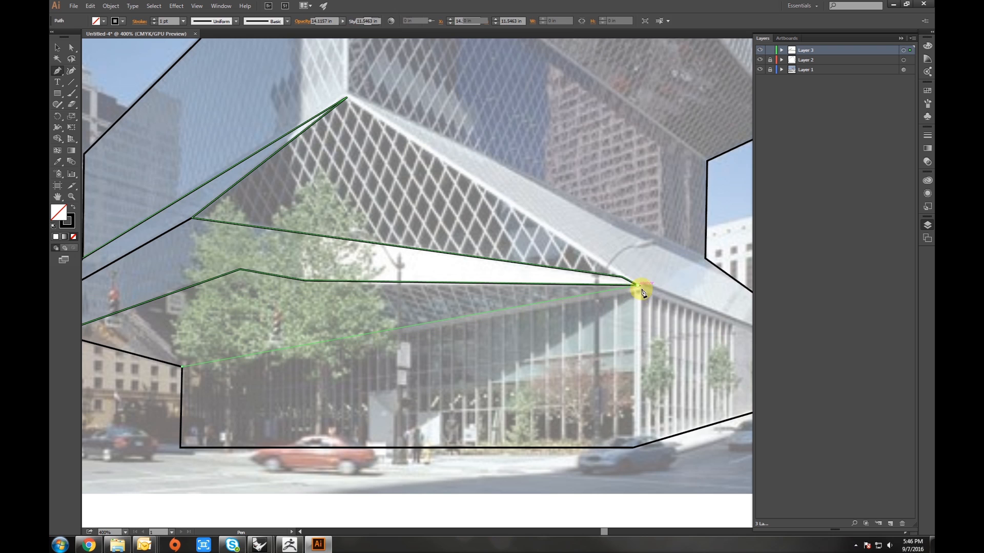
drag(596, 305, 407, 294)
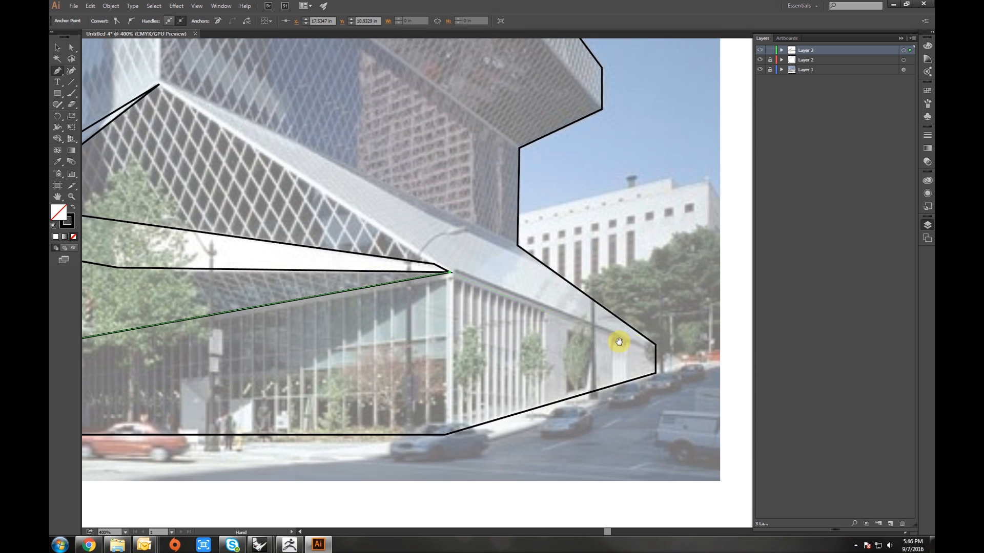
click(656, 344)
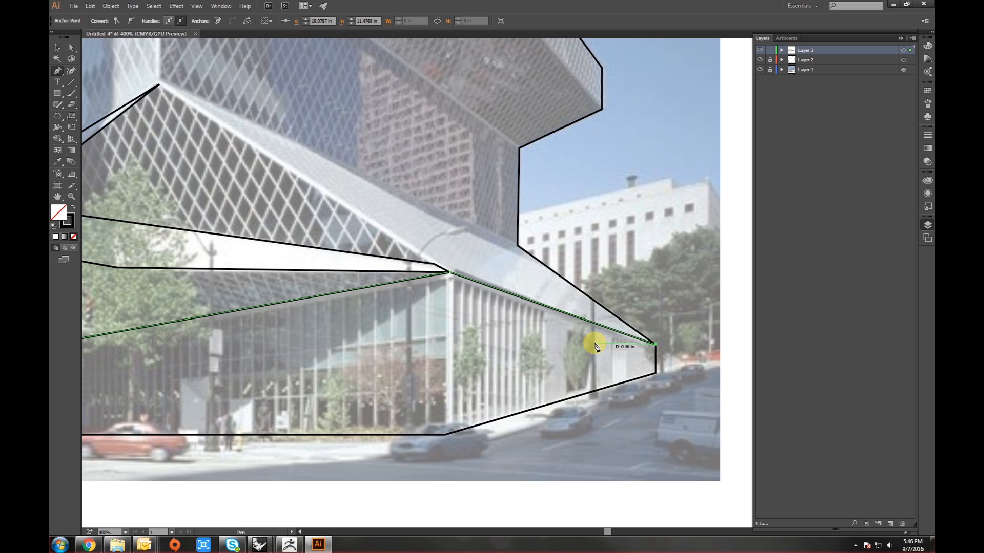
- Trace the upper block's edges with the Pen tool, from the inner corner up the vertical edge, across the top and down its right side
click(518, 246)
click(158, 85)
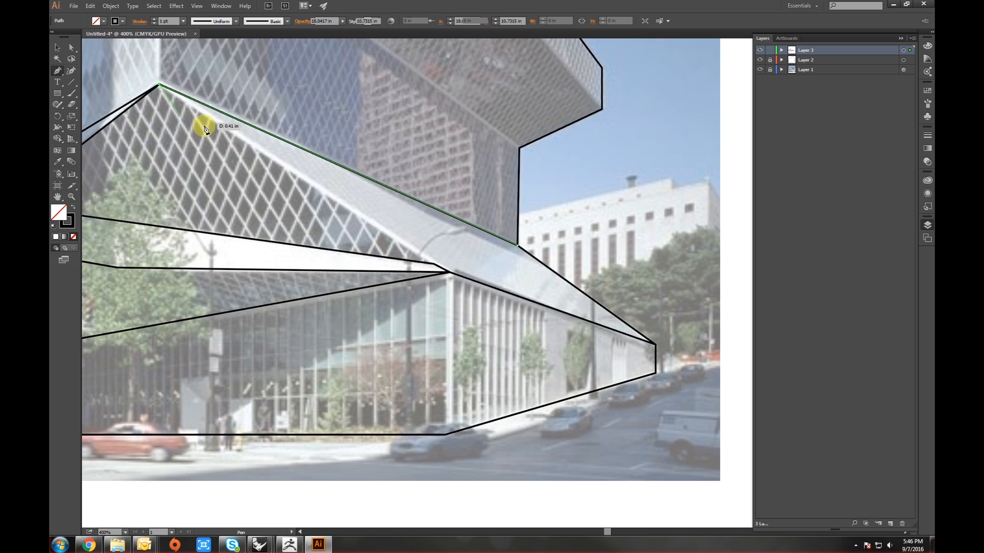
drag(202, 110, 345, 306)
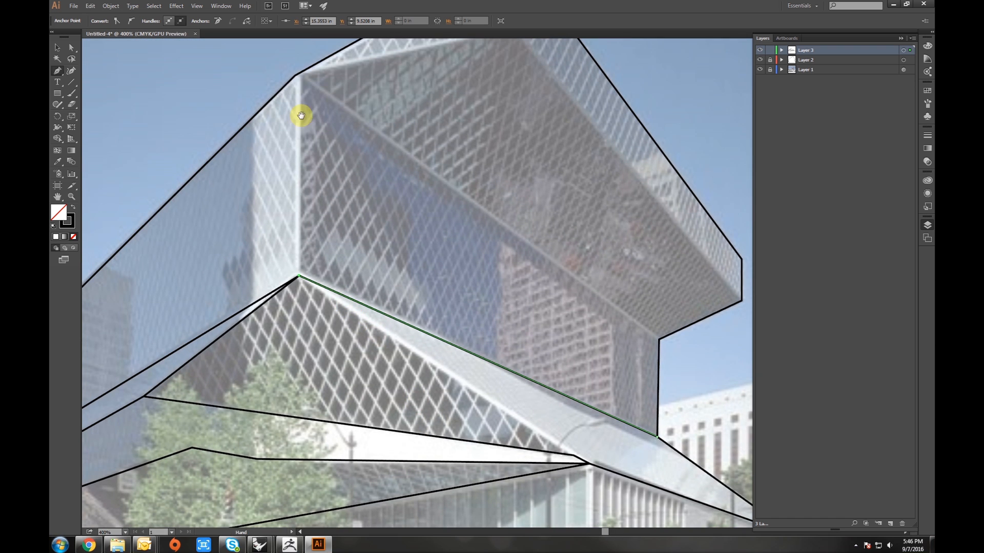
click(296, 75)
drag(309, 82, 256, 149)
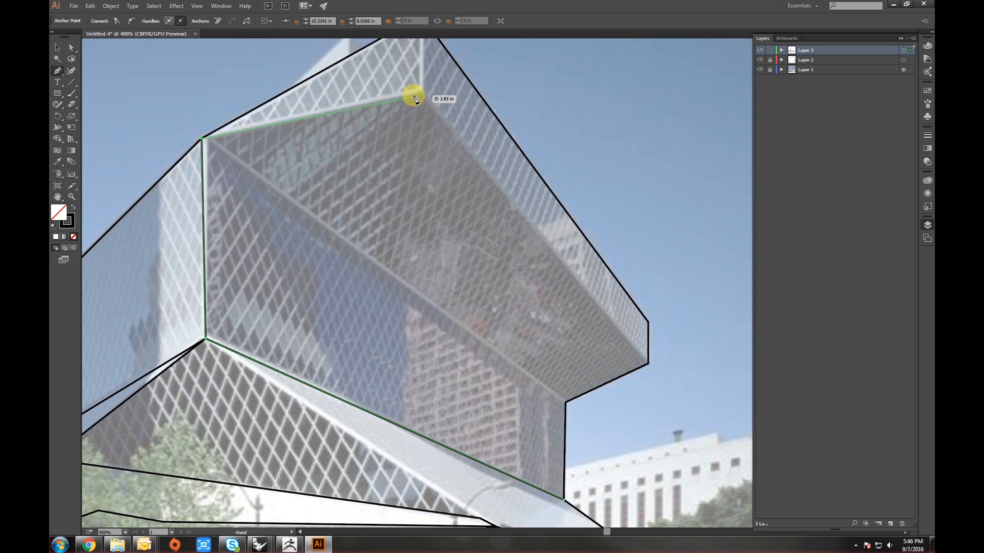
click(420, 91)
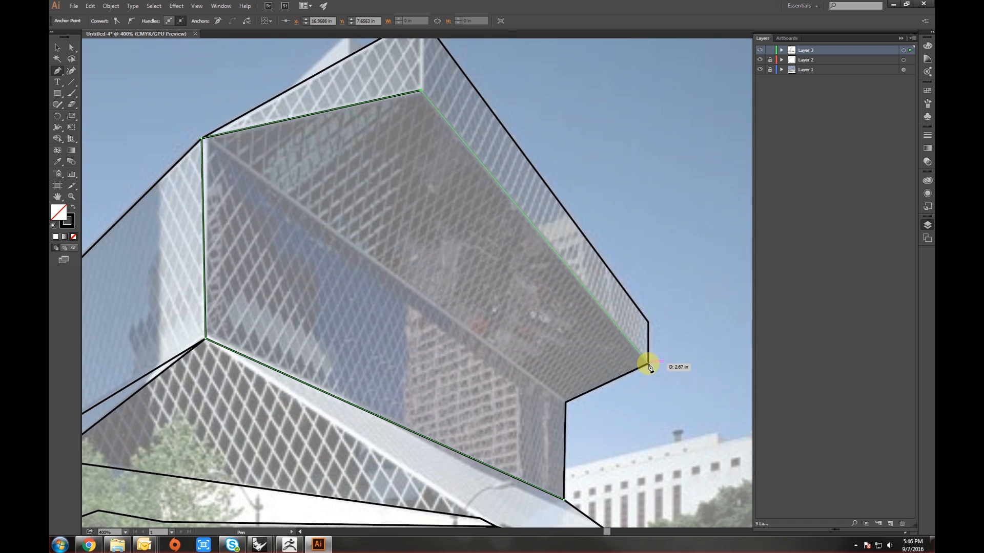
click(648, 364)
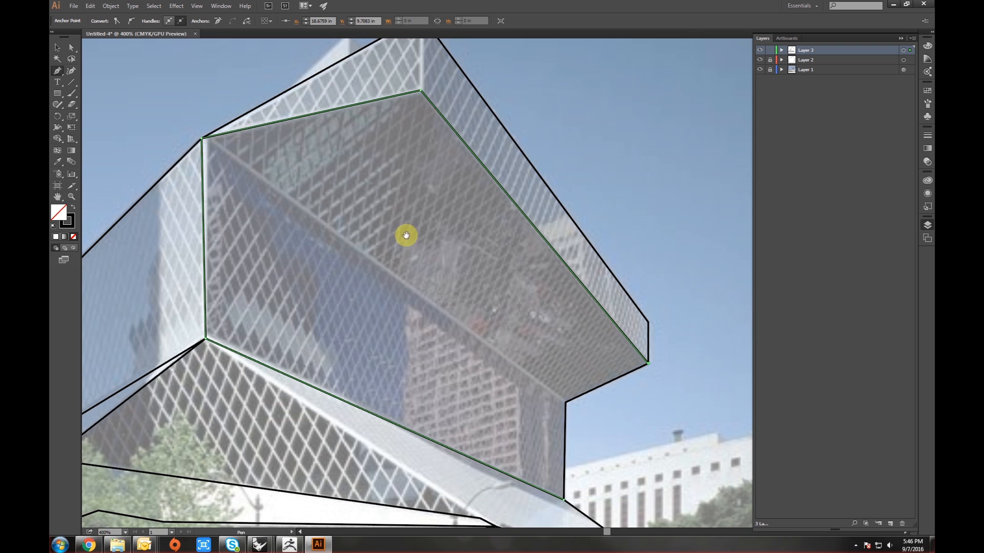
- Draw the short vertical edge at the top corner of the upper block
drag(412, 199, 435, 283)
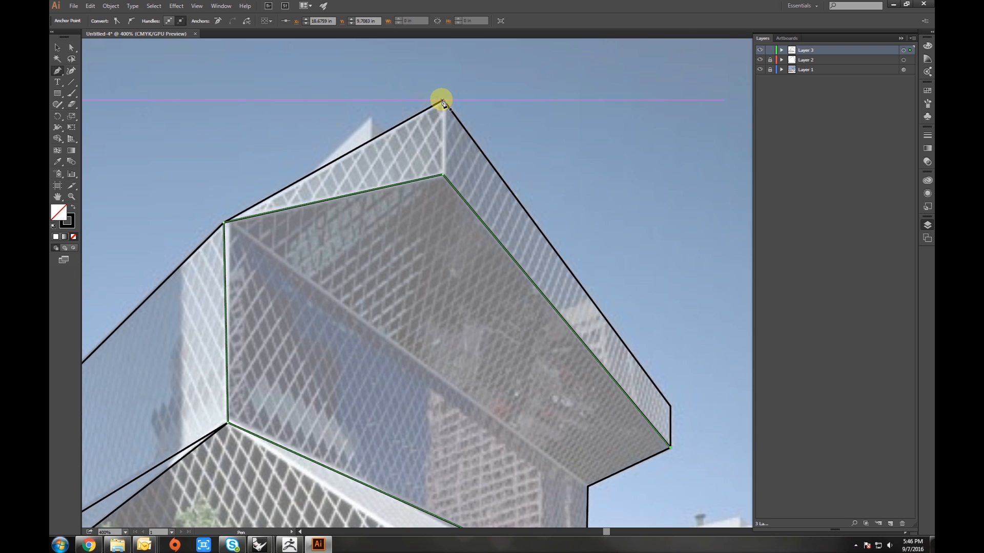
drag(444, 101, 444, 177)
click(444, 177)
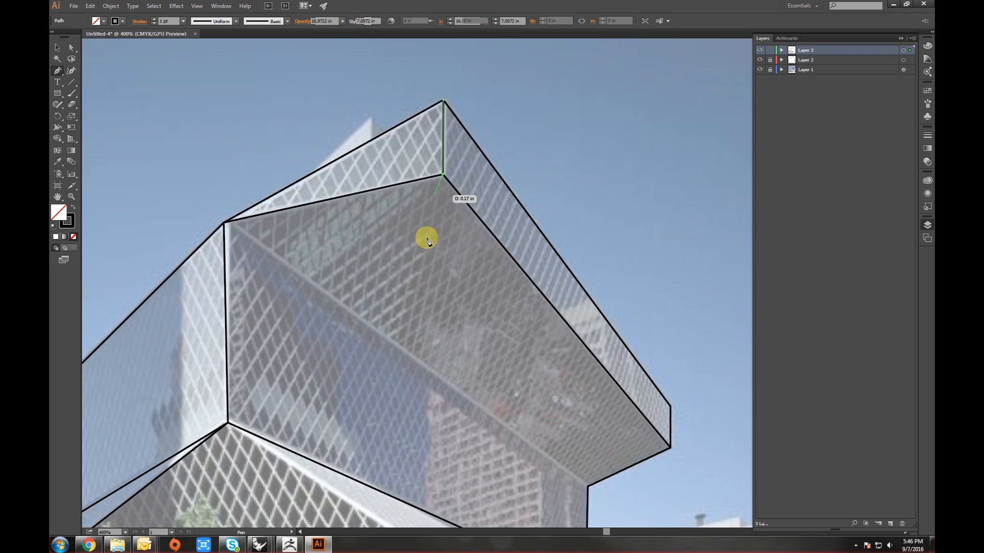
- Draw the diagonal edge across the upper block's front face down to its lower right corner, then deselect
drag(424, 235, 452, 193)
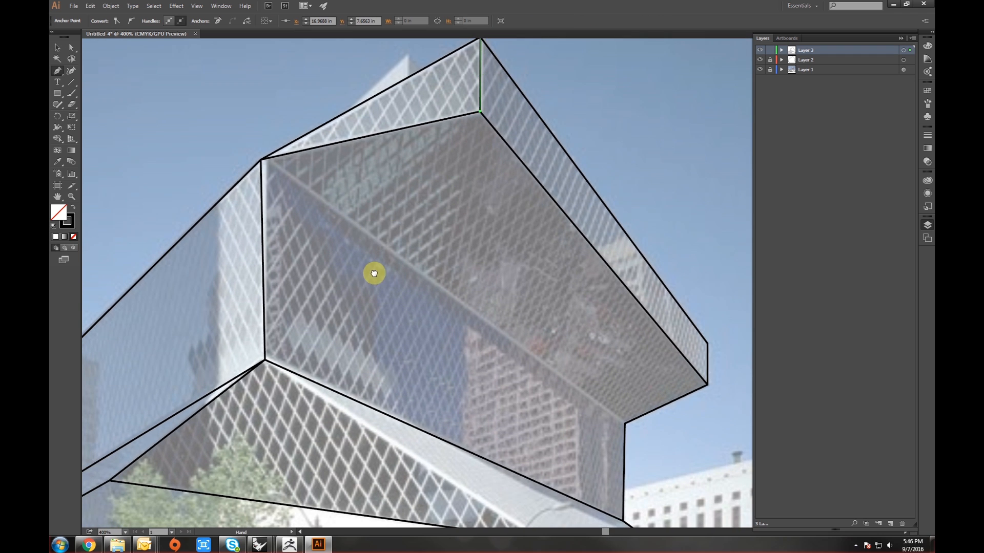
drag(374, 273, 351, 229)
click(237, 114)
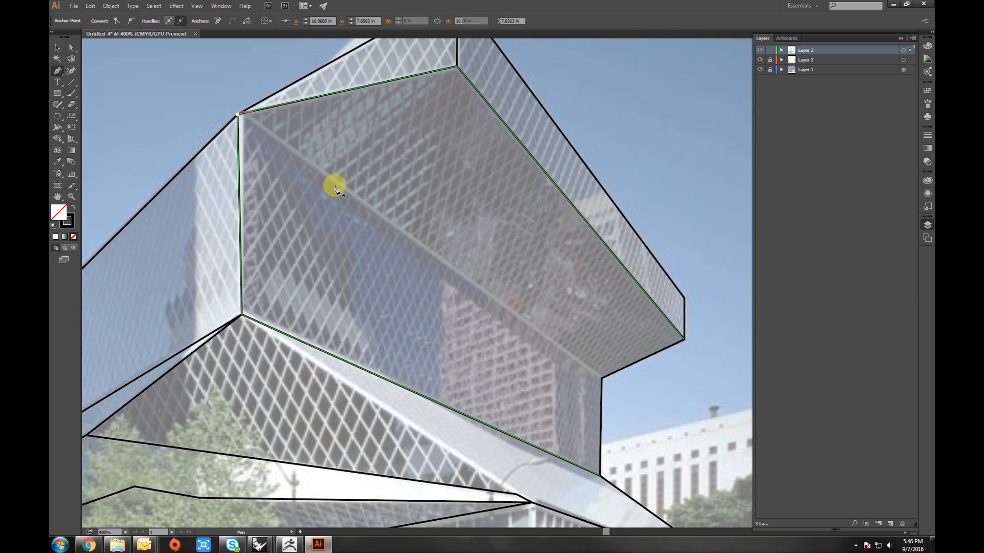
click(602, 377)
drag(572, 391, 468, 233)
click(469, 228)
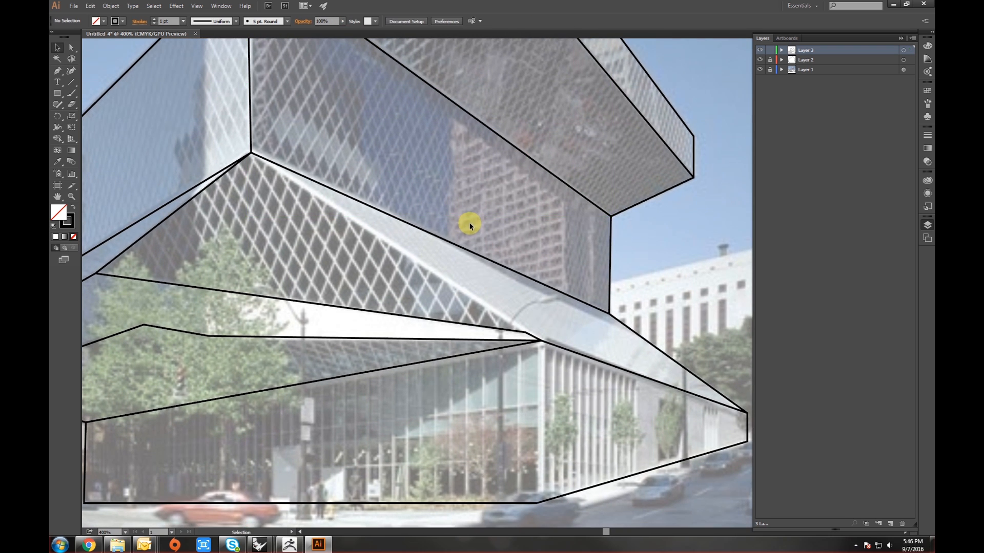
- Draw the sloping edge from the middle block's upper corner down to the canopy corner above the entrance
key(p)
click(251, 154)
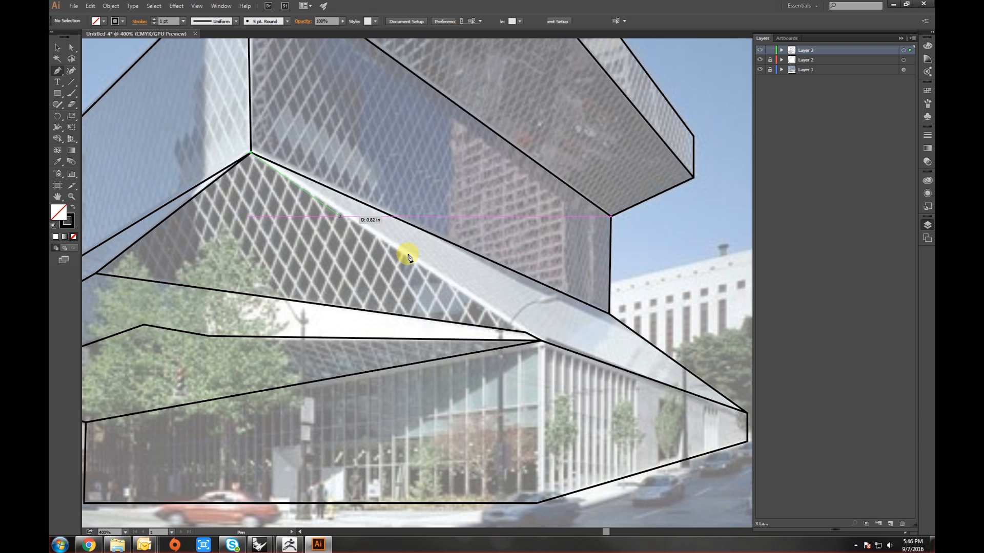
click(524, 333)
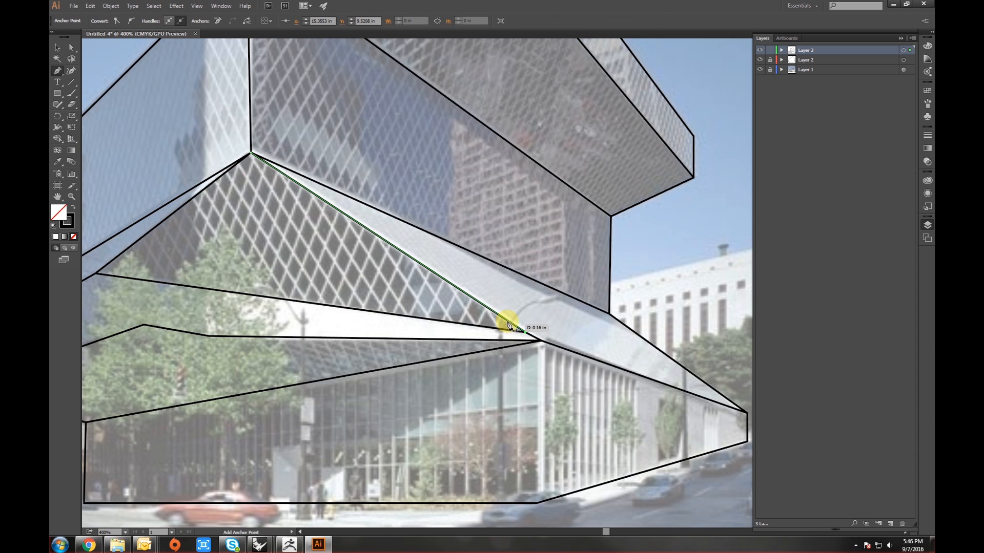
key(v)
click(537, 317)
drag(559, 329, 554, 284)
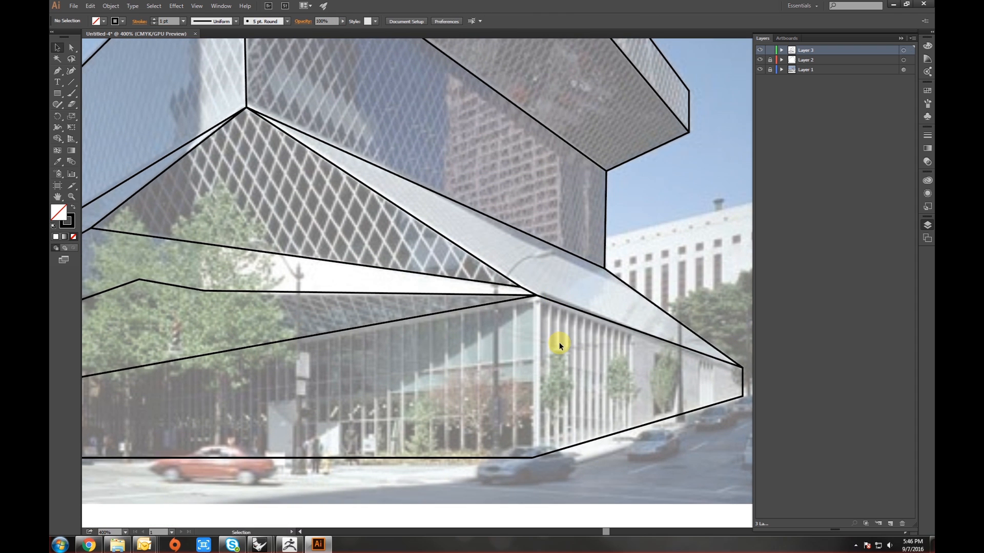
- Draw the vertical corner edge of the lower glass block down to street level
key(p)
click(536, 297)
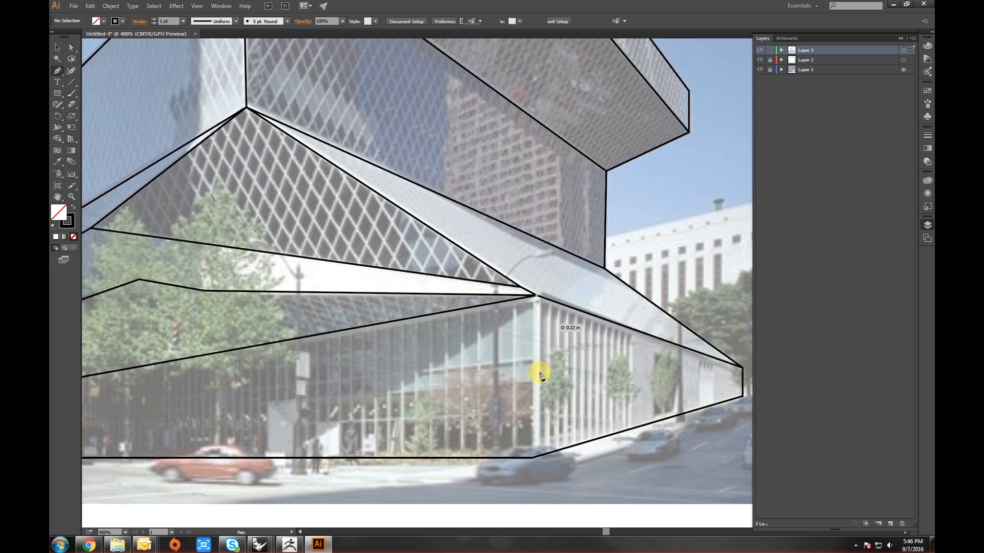
click(534, 457)
click(533, 458)
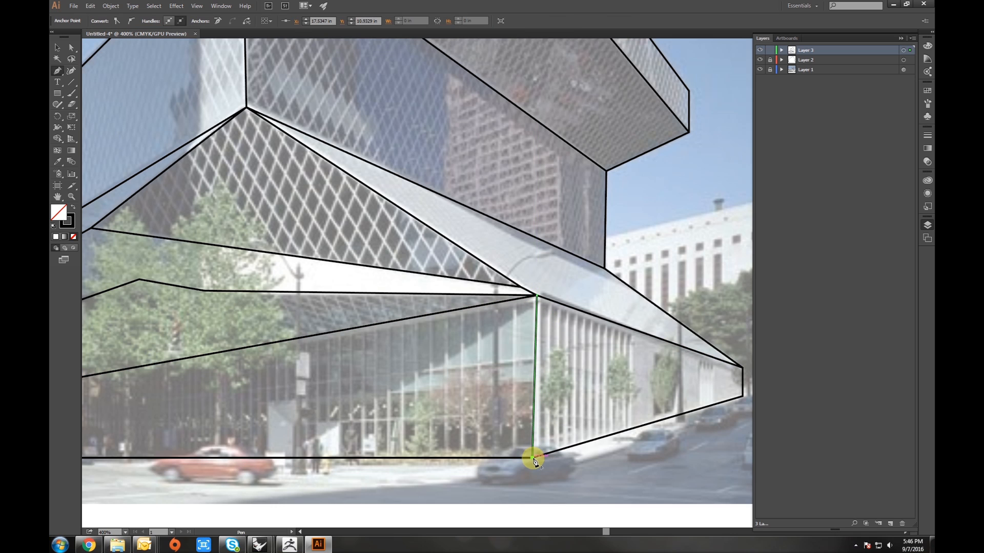
key(v)
click(475, 404)
alt+scroll(501, 355, down, 5)
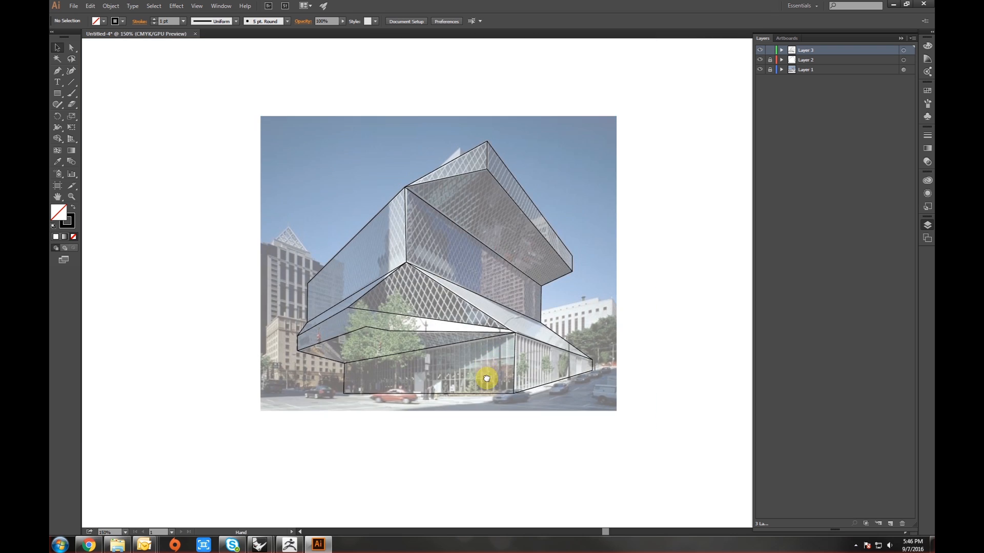
- Try moving all paths on the top layer beside the photo, and undo the move
scroll(476, 379, up, 2)
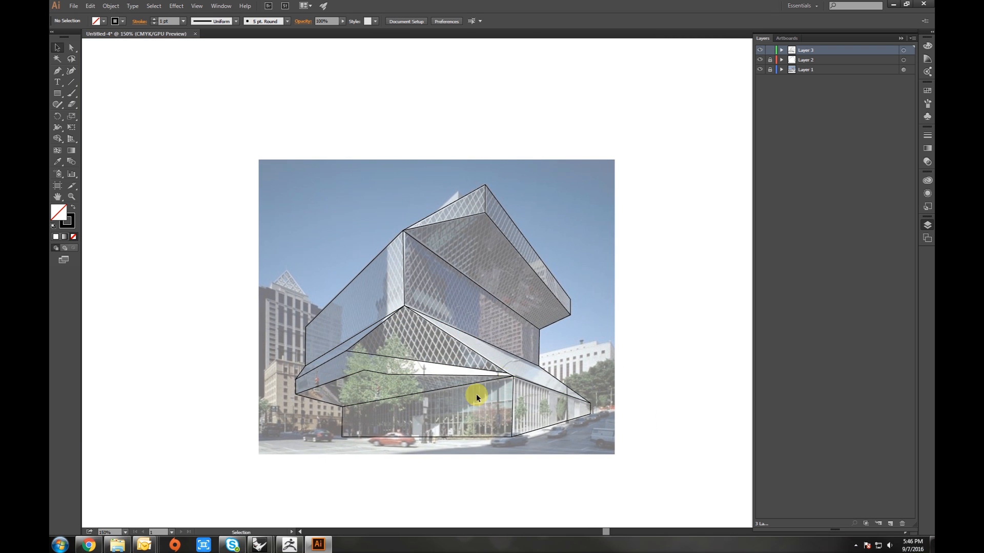
drag(501, 358, 472, 346)
alt+scroll(474, 328, up, 1)
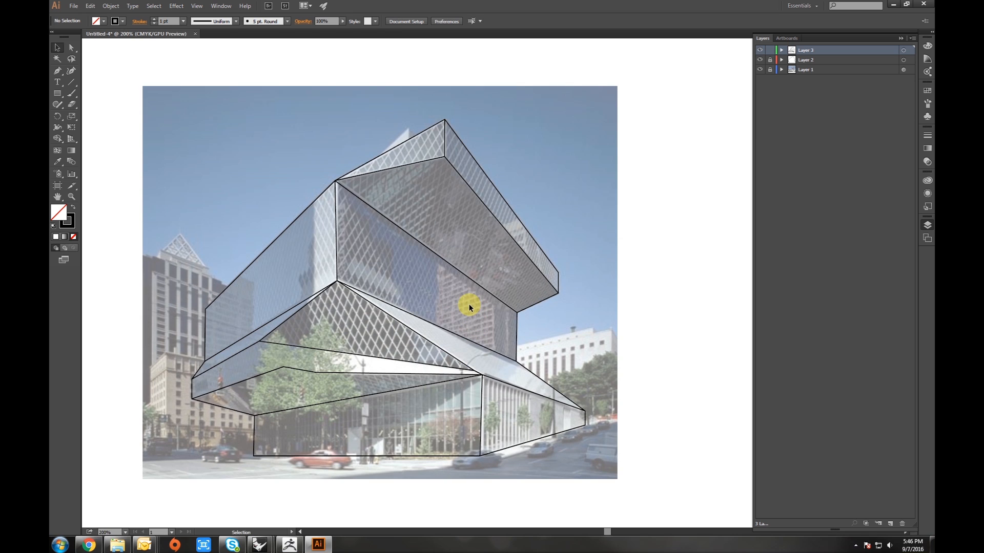
click(905, 52)
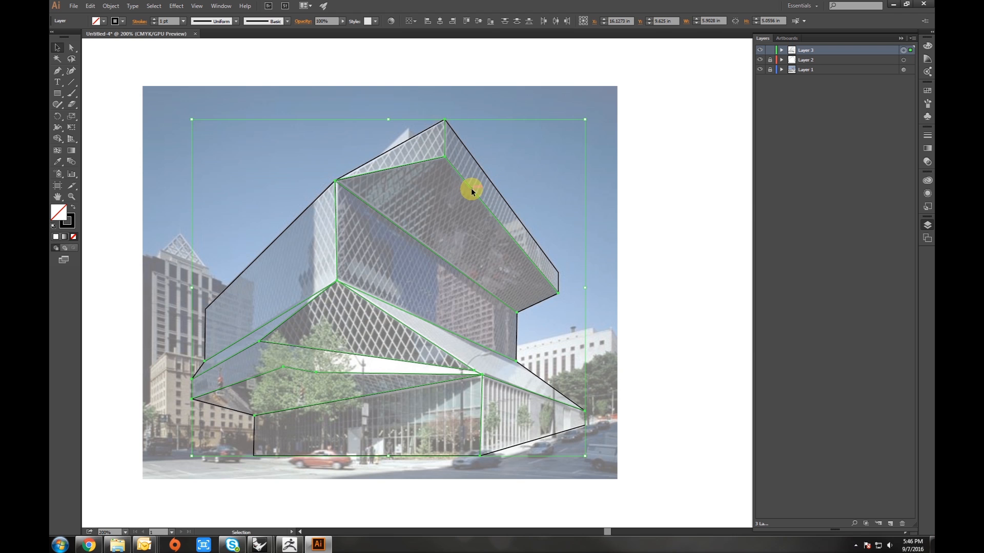
drag(472, 192, 658, 338)
key(ctrl+1)
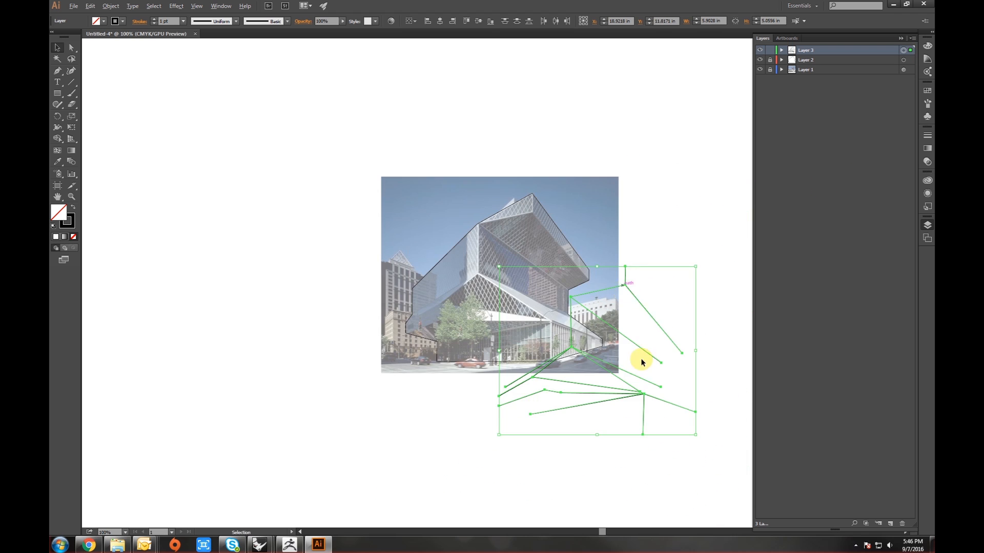
drag(579, 348, 616, 416)
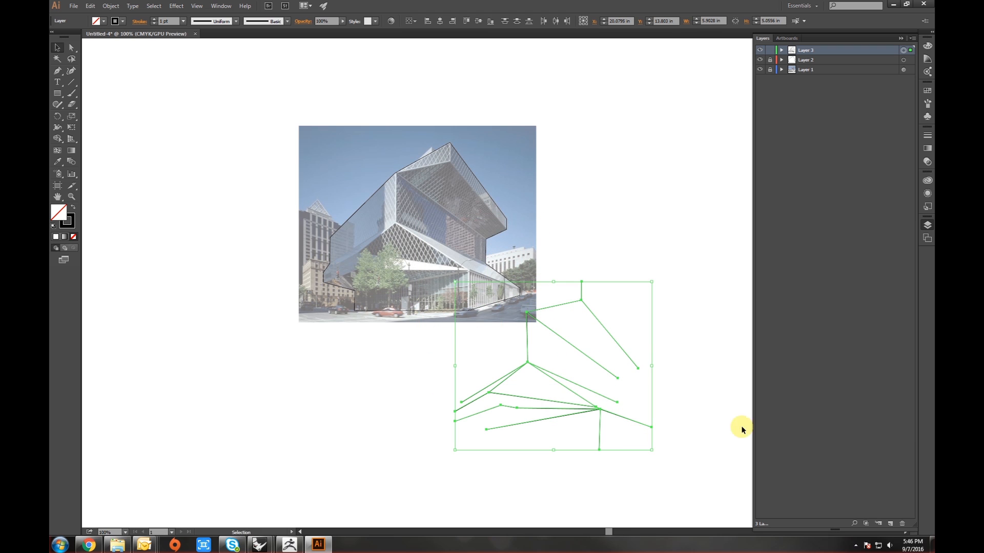
key(ctrl+z)
key(ctrl+z)
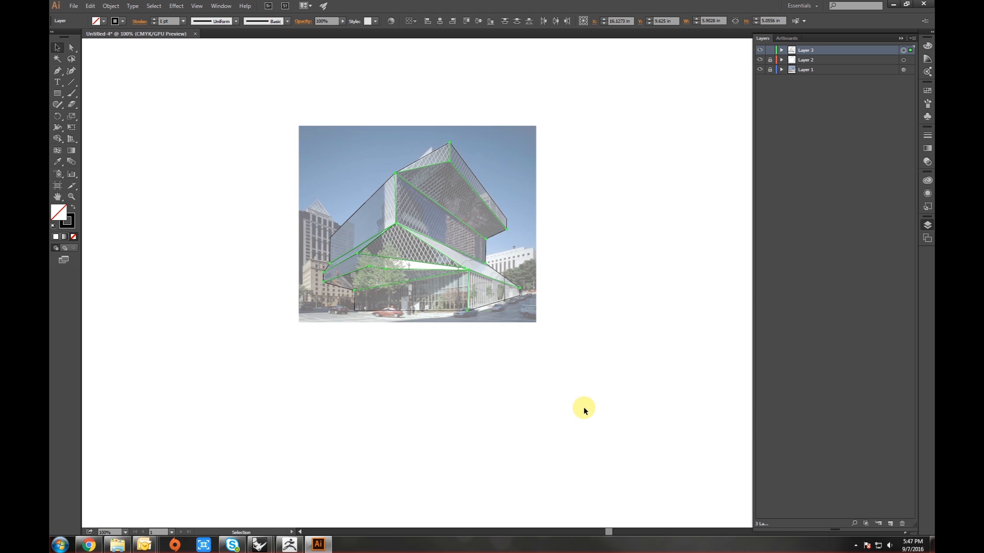
- Unlock the layer holding the building outline
click(584, 411)
drag(451, 382, 461, 421)
scroll(455, 311, up, 1)
drag(447, 327, 476, 382)
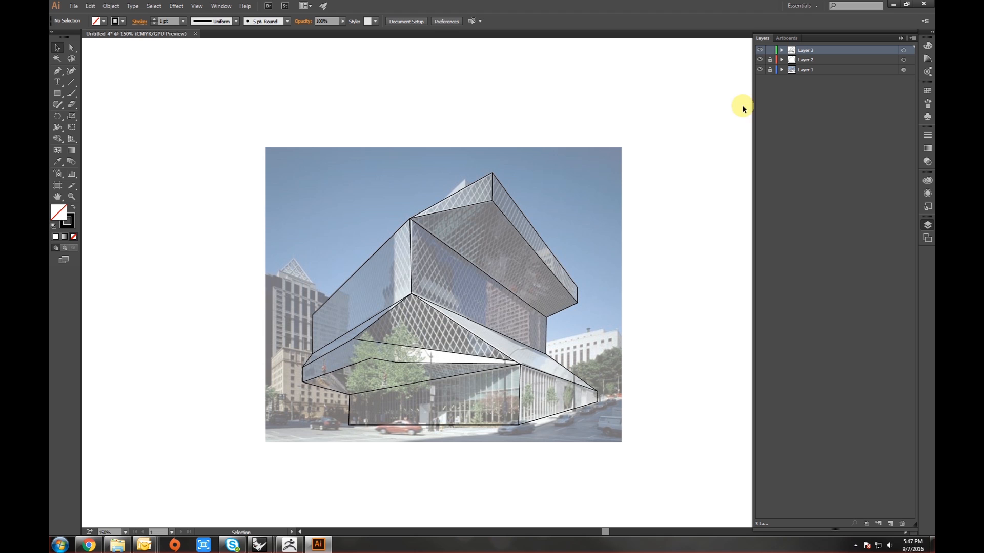
click(770, 70)
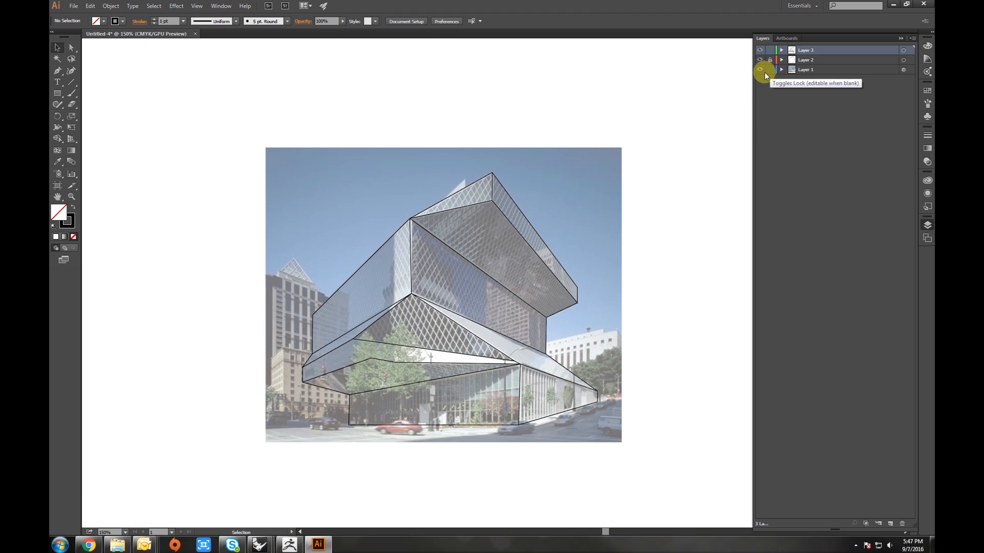
- Select the traced outline and facade lines and move them to the right of the reference photo
click(598, 198)
scroll(598, 198, down, 1)
drag(598, 198, 358, 203)
click(435, 123)
drag(433, 221, 479, 261)
scroll(475, 289, up, 1)
drag(515, 318, 547, 285)
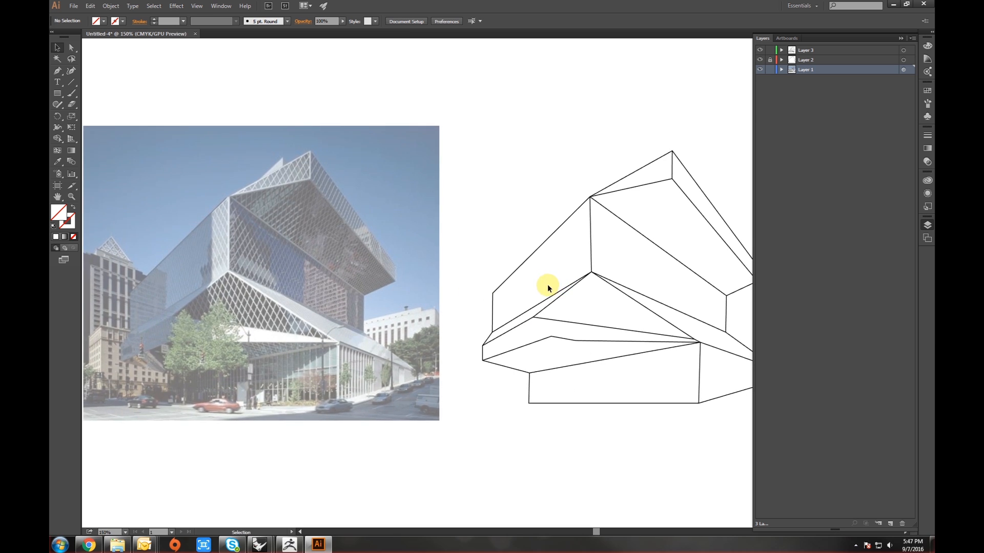
- Select the reference photo and restore its opacity to 100%
scroll(531, 377, down, 2)
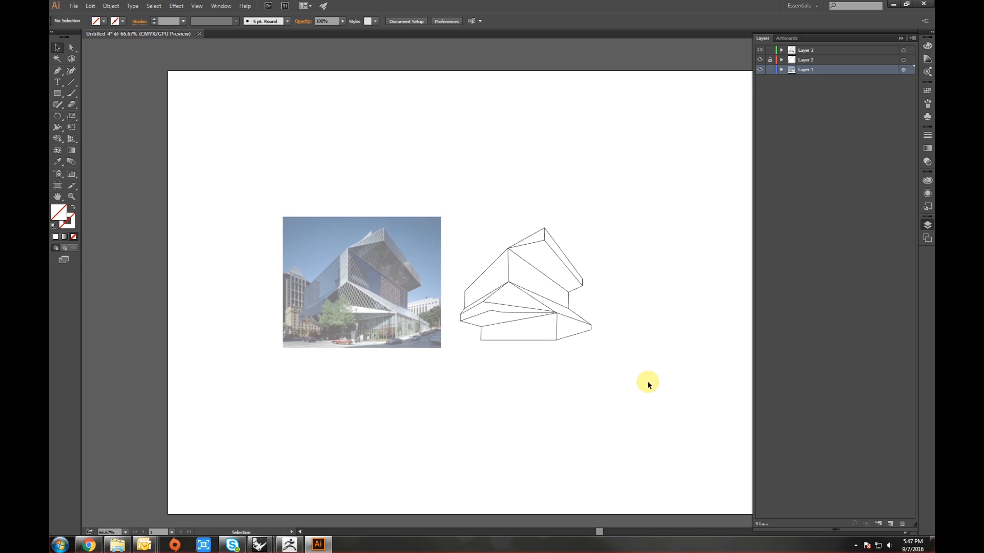
click(354, 277)
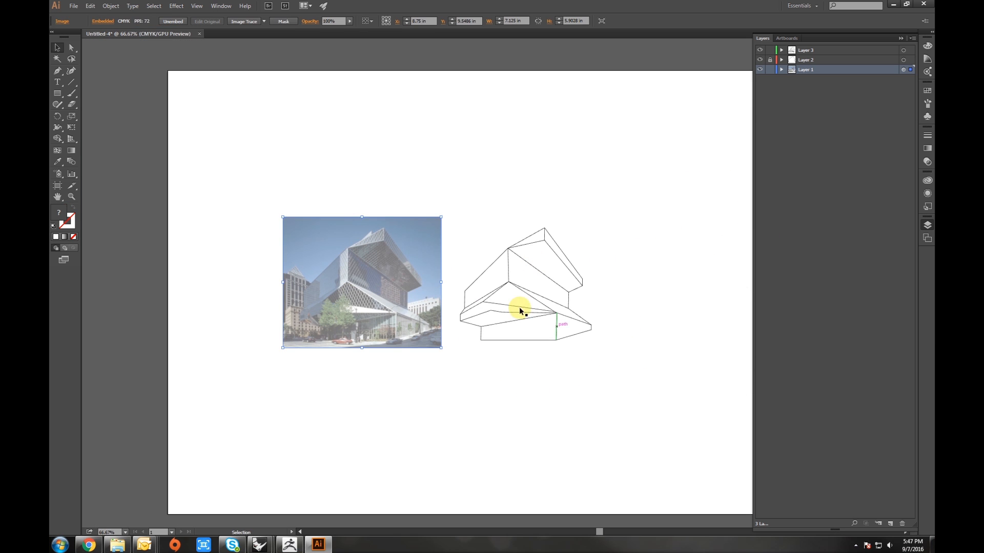
click(623, 308)
click(356, 287)
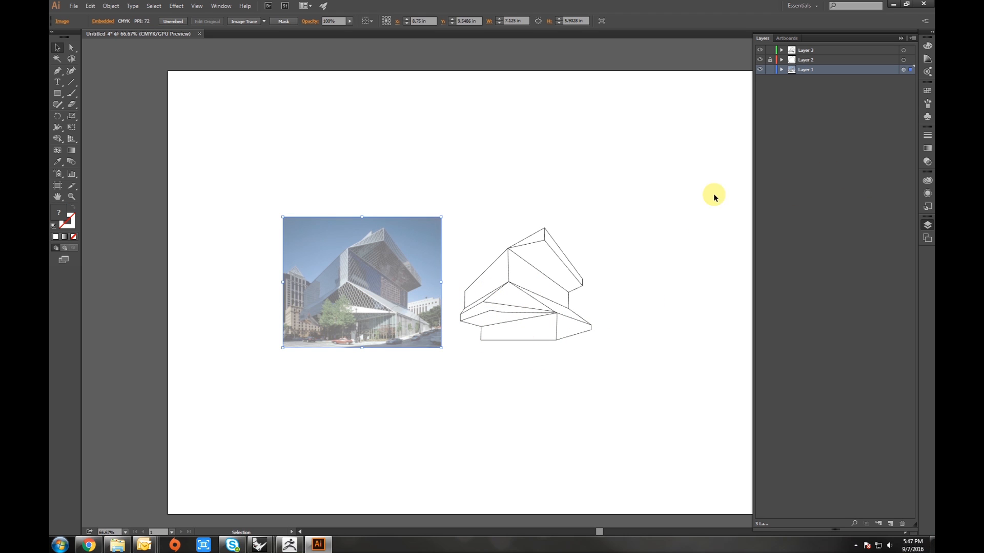
click(927, 162)
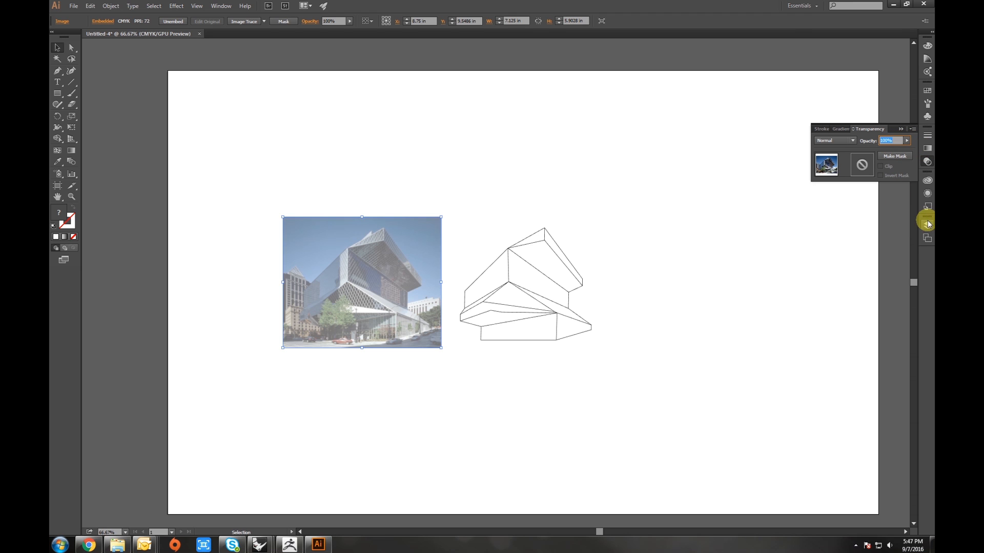
click(928, 225)
click(920, 163)
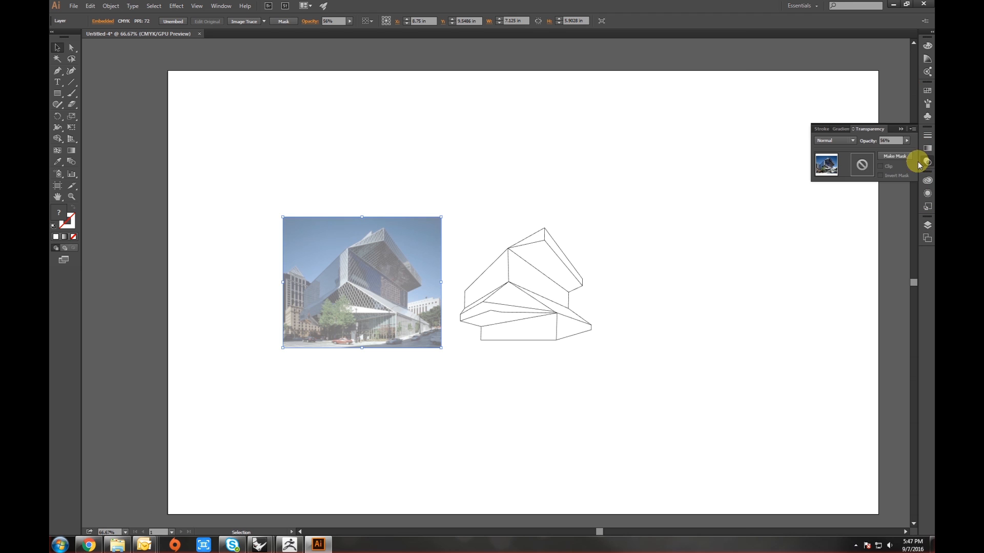
drag(916, 160, 916, 160)
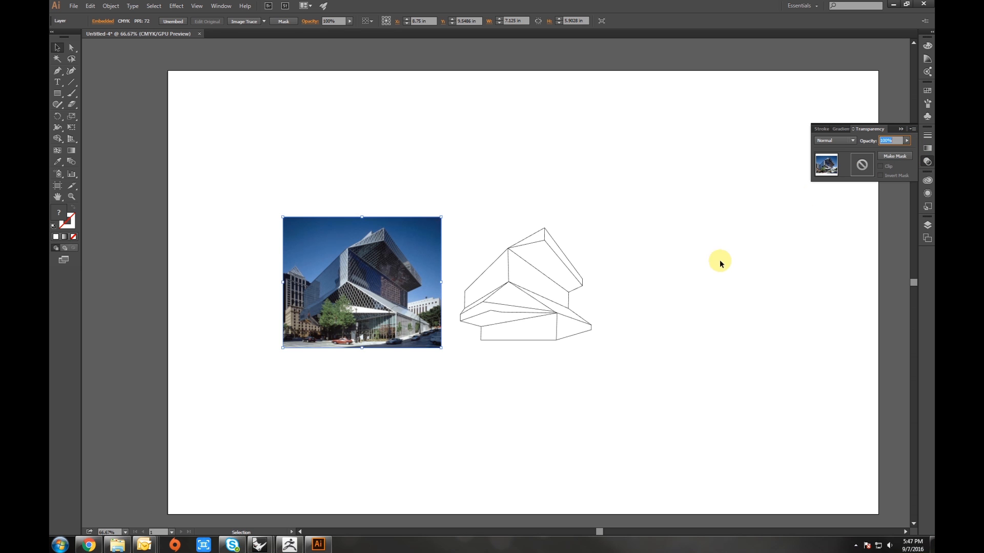
- Select all the traced lines and zoom in to examine them against the photo
mouse_move(685, 144)
mouse_down()
mouse_move(681, 165)
mouse_move(213, 395)
mouse_up()
scroll(470, 332, up, 2)
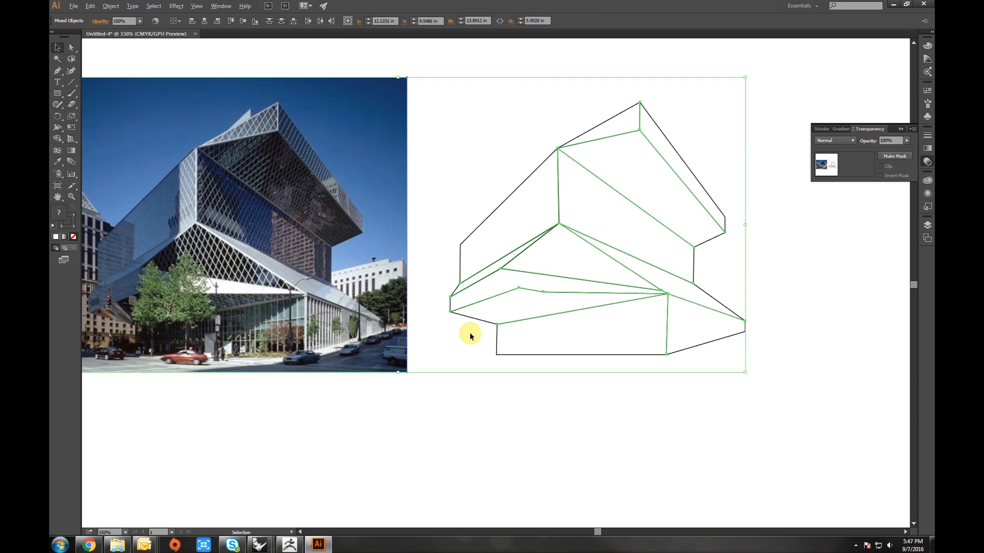
scroll(460, 332, up, 4)
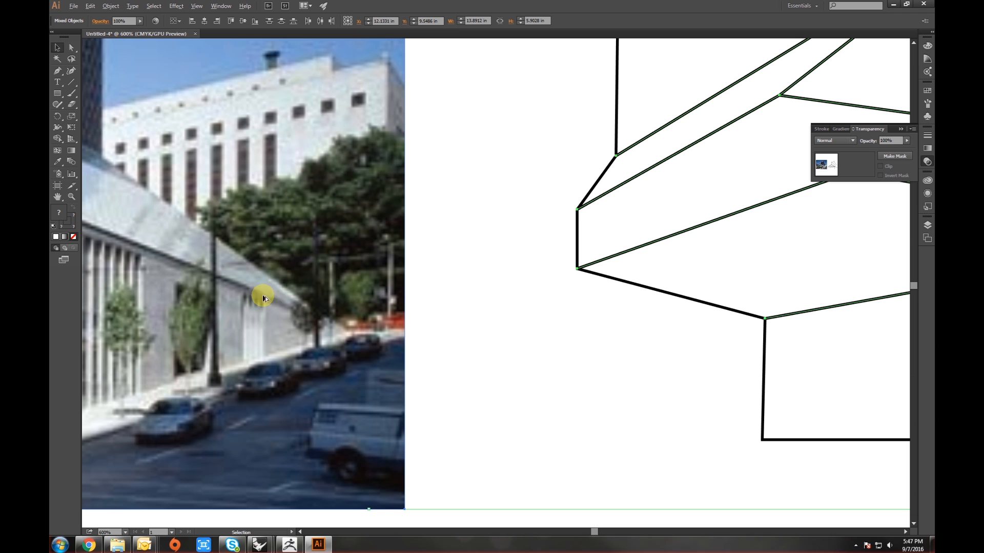
scroll(329, 305, up, 3)
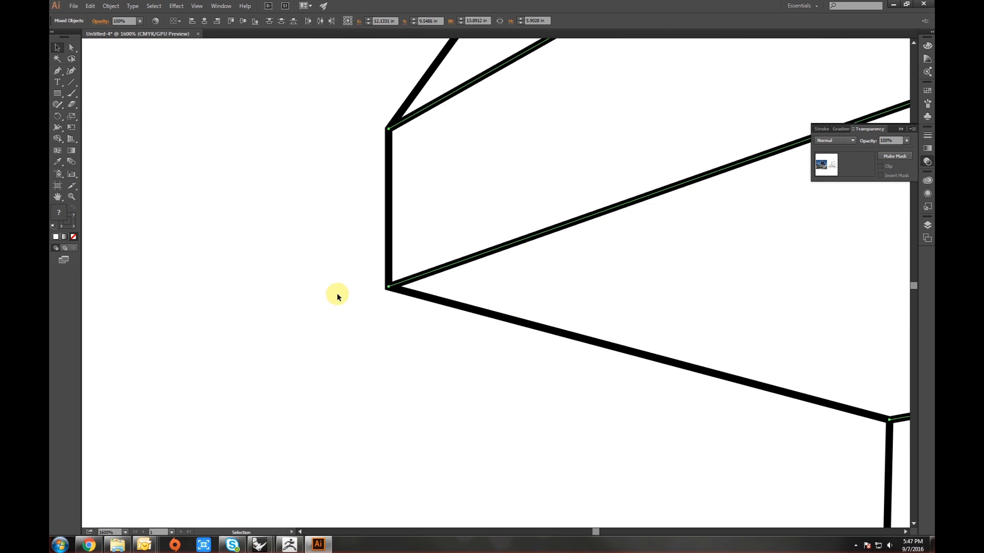
scroll(448, 309, down, 9)
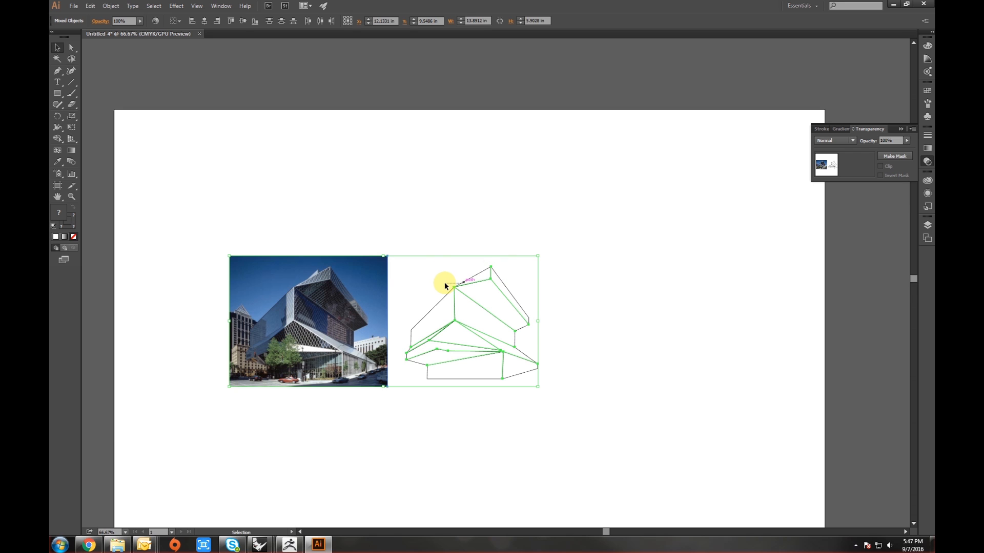
click(459, 271)
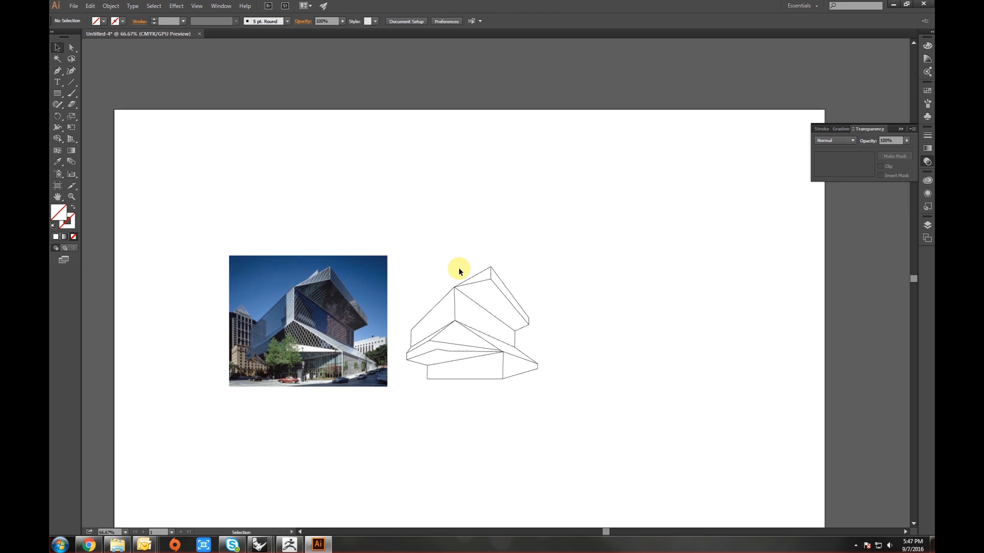
- Select the photo and the line drawing together and move them left on the artboard
click(927, 224)
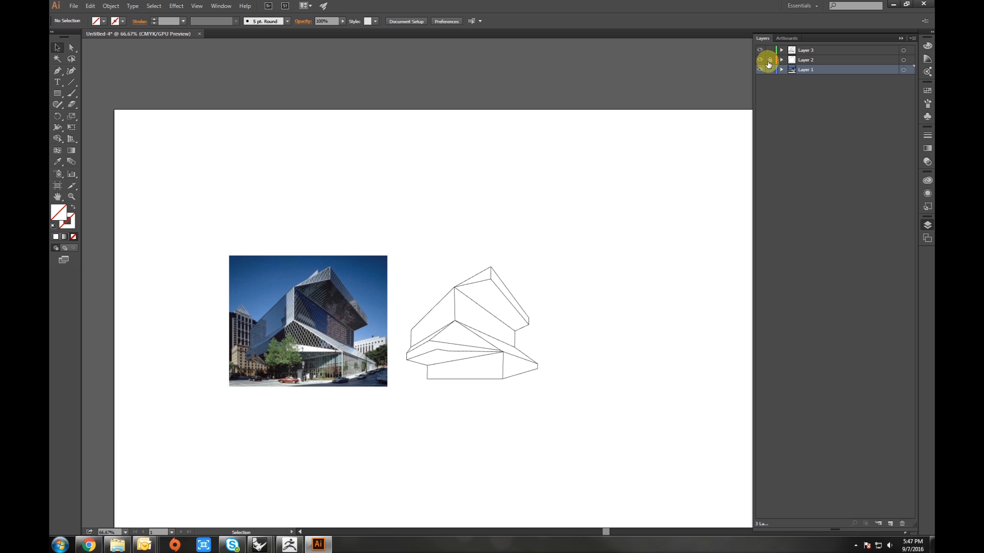
drag(622, 421, 206, 204)
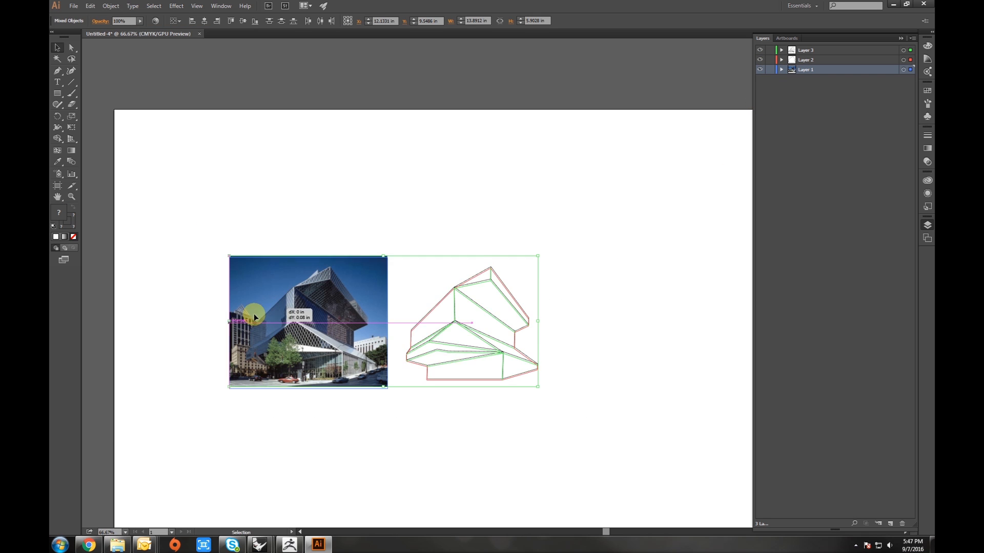
drag(253, 313, 159, 342)
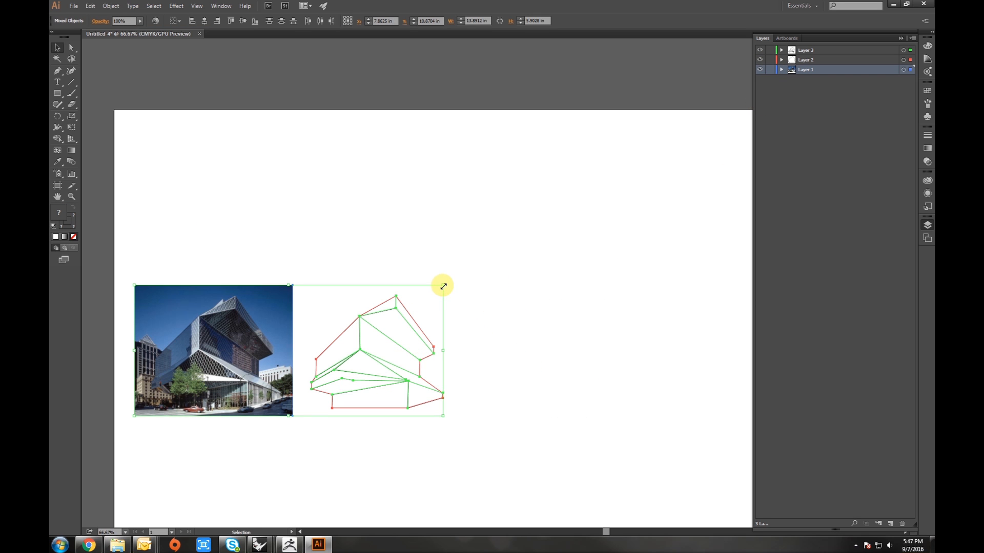
- Scale the photo and line drawing up together and reposition them on the artboard
click(490, 446)
drag(490, 446, 121, 266)
mouse_move(444, 285)
mouse_down()
mouse_move(753, 152)
mouse_move(738, 155)
mouse_up()
drag(661, 320, 581, 290)
scroll(523, 299, down, 2)
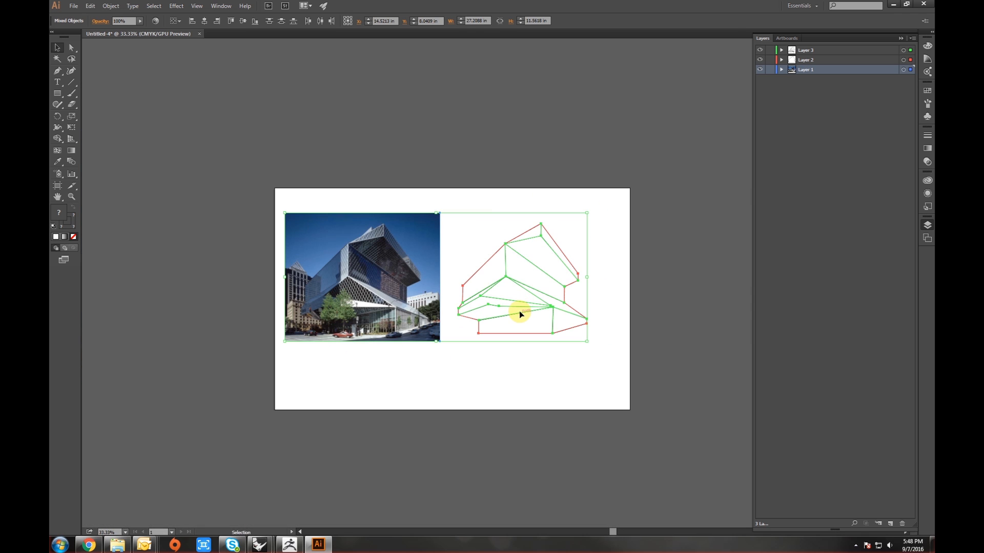
drag(519, 312, 521, 333)
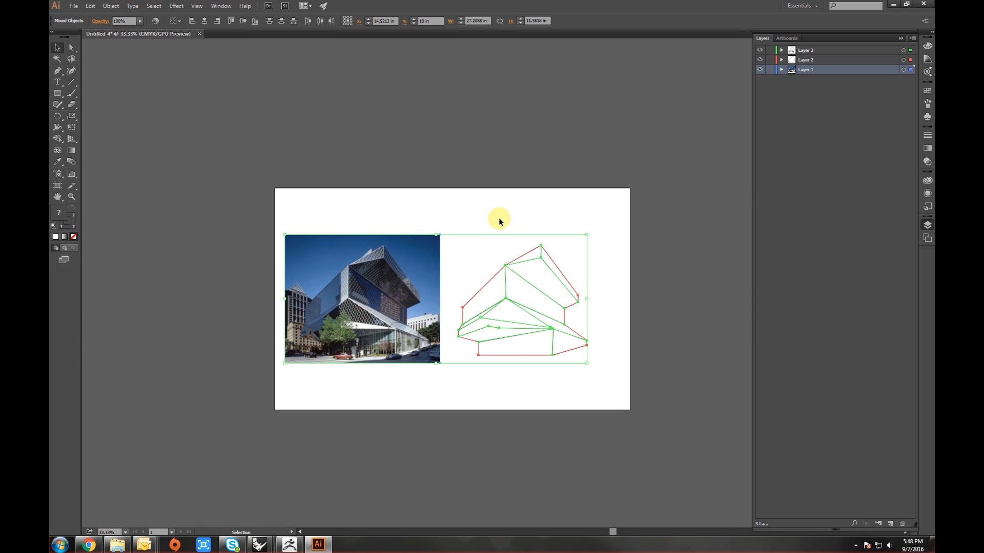
- Reselect the photo and drawing and nudge them slightly to the right
click(546, 421)
mouse_move(597, 381)
mouse_down()
mouse_move(292, 220)
mouse_move(300, 245)
mouse_up()
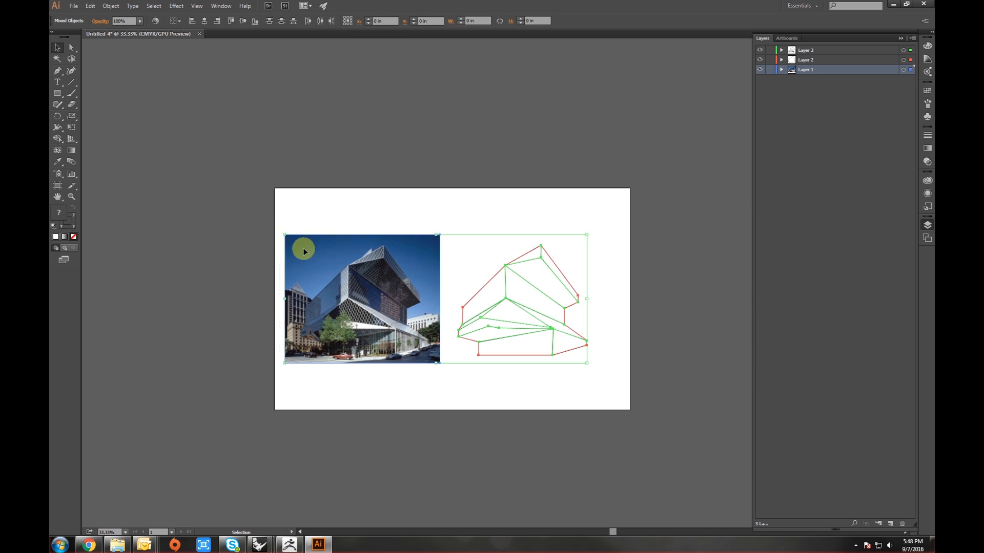
shift+click(338, 296)
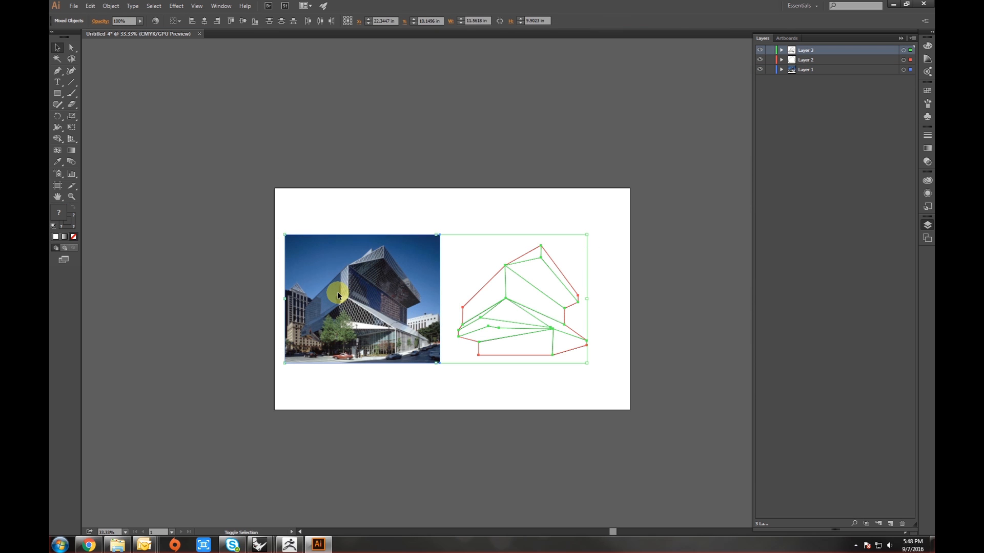
drag(348, 301, 362, 300)
click(417, 208)
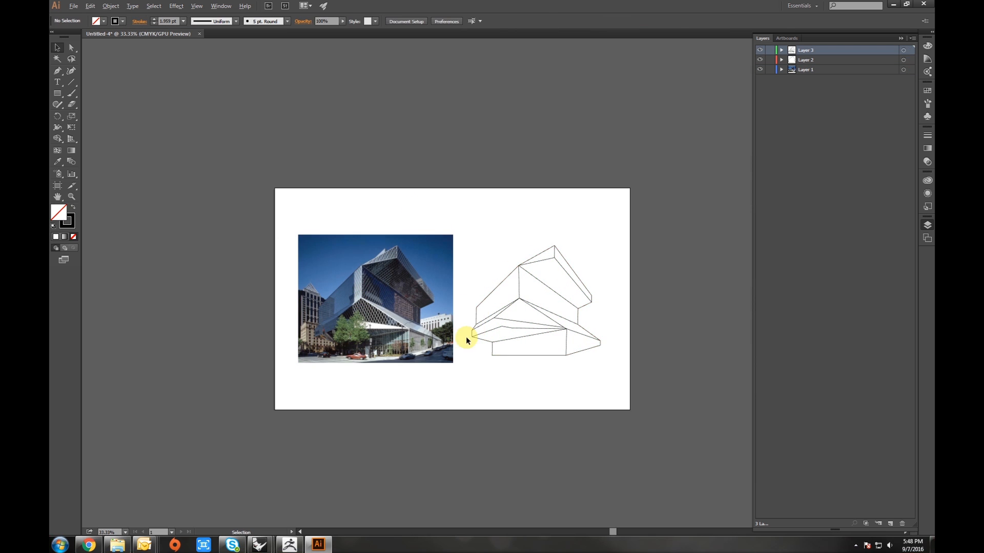
- Zoom in and examine the traced corners and line junctions of the drawing closely
scroll(408, 321, up, 3)
scroll(384, 302, up, 3)
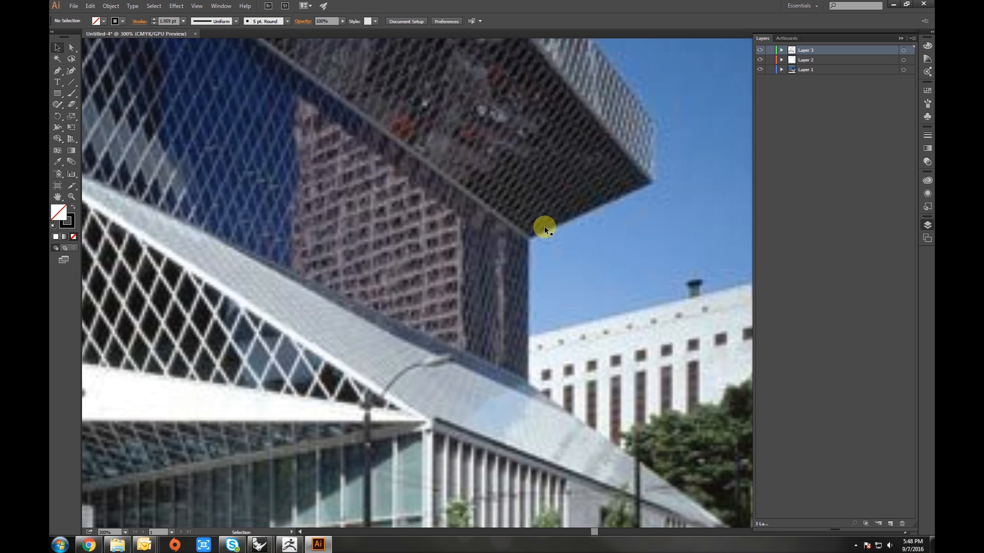
scroll(544, 226, up, 1)
scroll(560, 251, up, 1)
drag(579, 235, 315, 318)
scroll(490, 218, down, 1)
scroll(445, 217, down, 1)
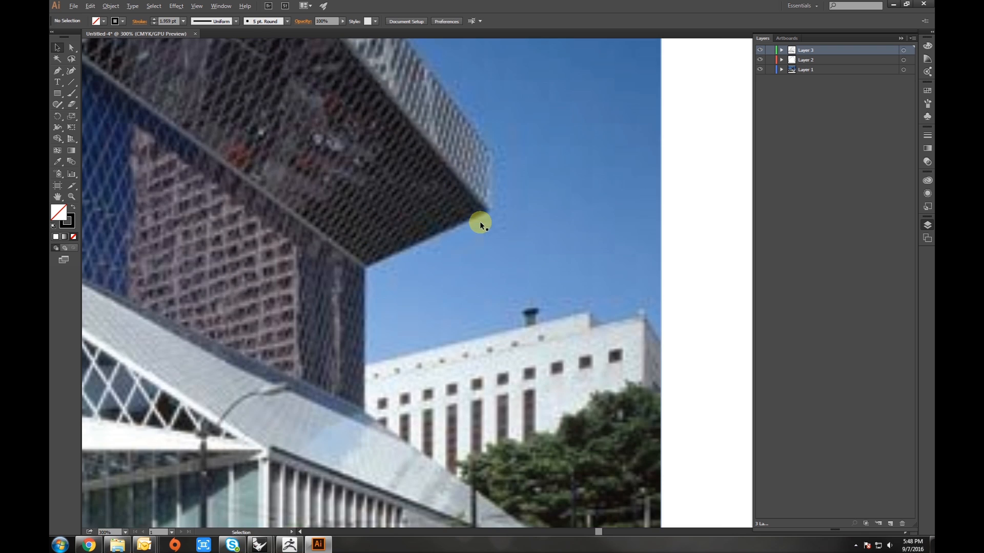
scroll(477, 270, down, 2)
mouse_move(570, 333)
mouse_down()
mouse_move(303, 312)
mouse_move(102, 329)
mouse_up()
scroll(198, 328, up, 3)
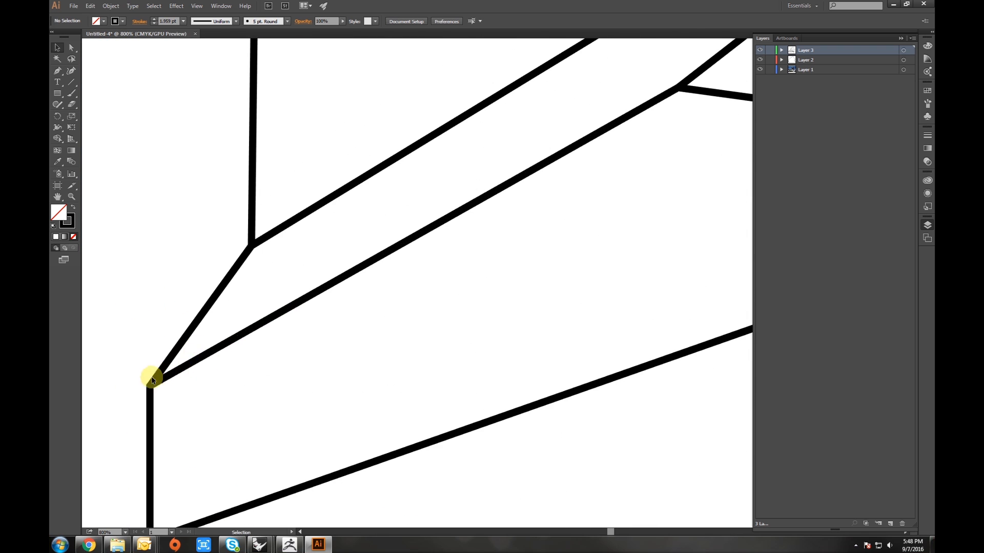
drag(228, 378, 381, 357)
scroll(332, 348, up, 1)
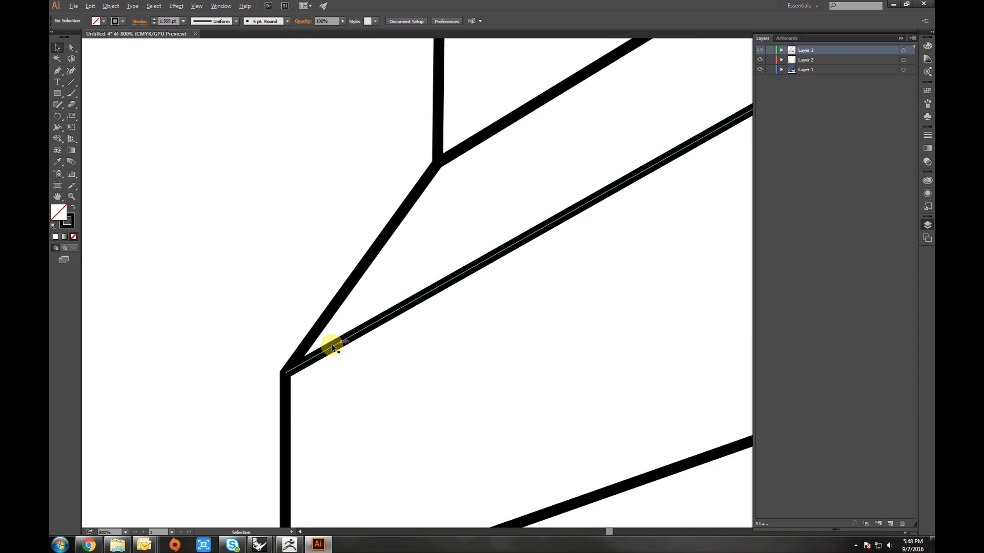
scroll(307, 356, up, 2)
scroll(263, 373, down, 4)
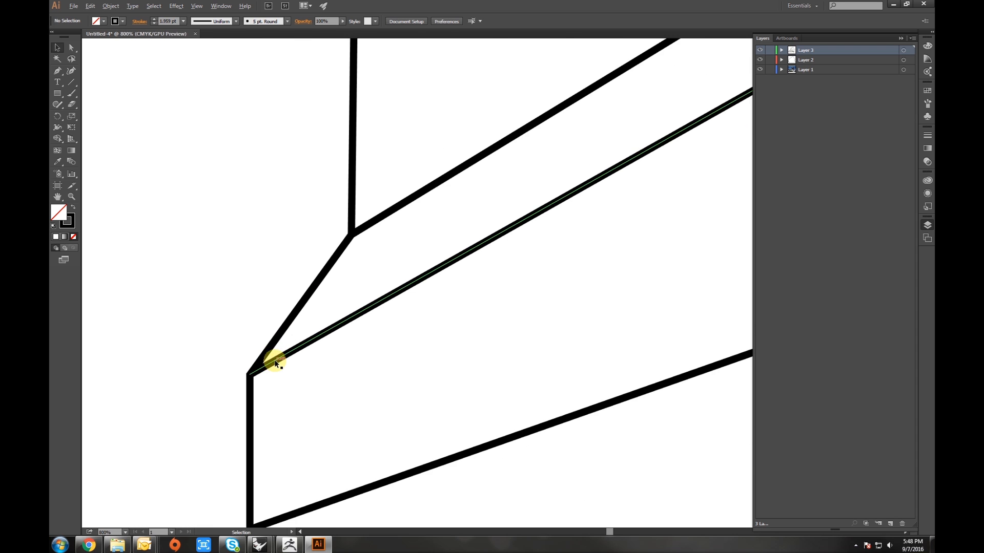
scroll(275, 361, down, 4)
drag(394, 352, 172, 351)
scroll(346, 340, down, 2)
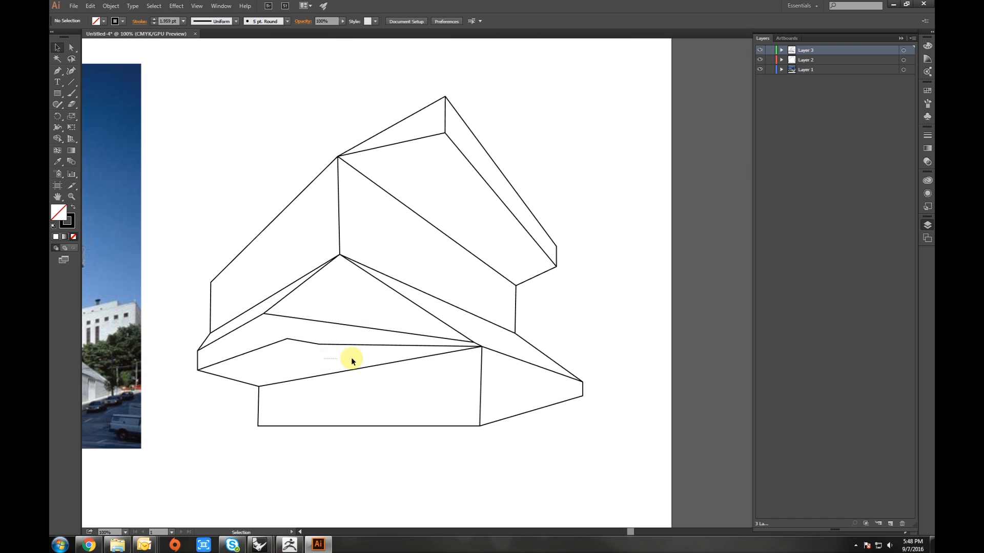
drag(336, 363, 487, 367)
scroll(481, 369, down, 2)
scroll(487, 396, up, 3)
scroll(487, 395, down, 2)
mouse_move(432, 395)
mouse_down()
mouse_move(508, 395)
mouse_move(481, 399)
mouse_up()
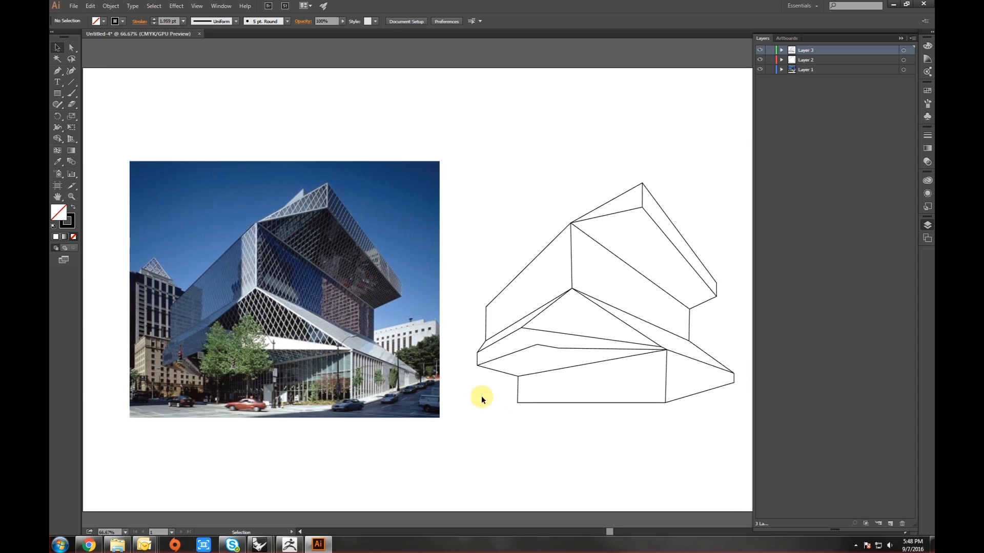
- Select the building's outer outline and set its stroke weight to 5 pt
click(525, 403)
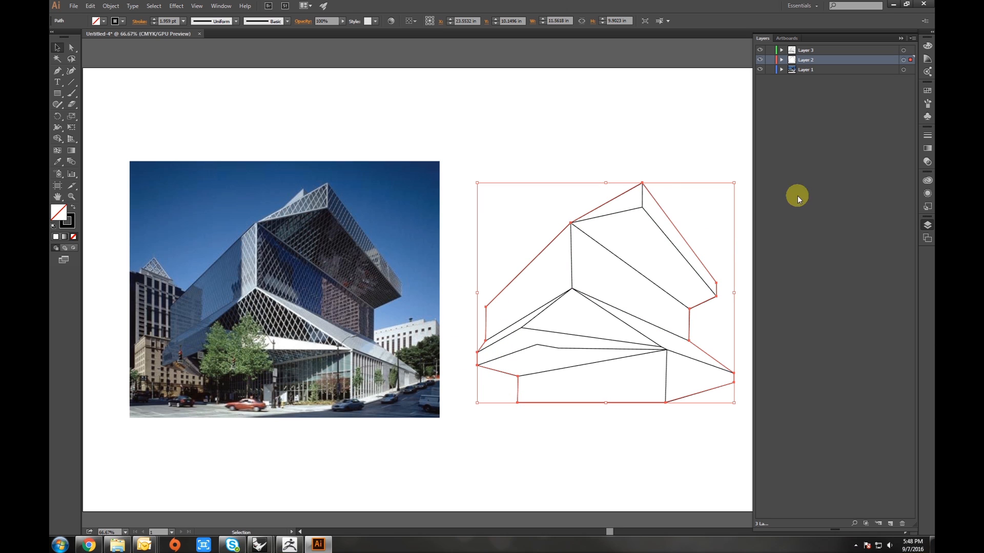
click(925, 138)
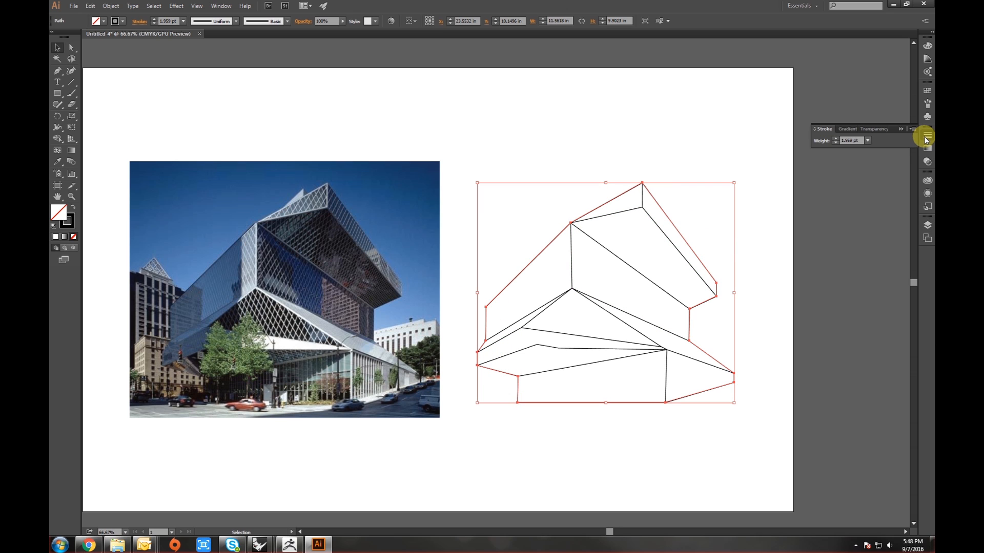
click(836, 139)
click(836, 139)
click(836, 140)
click(836, 139)
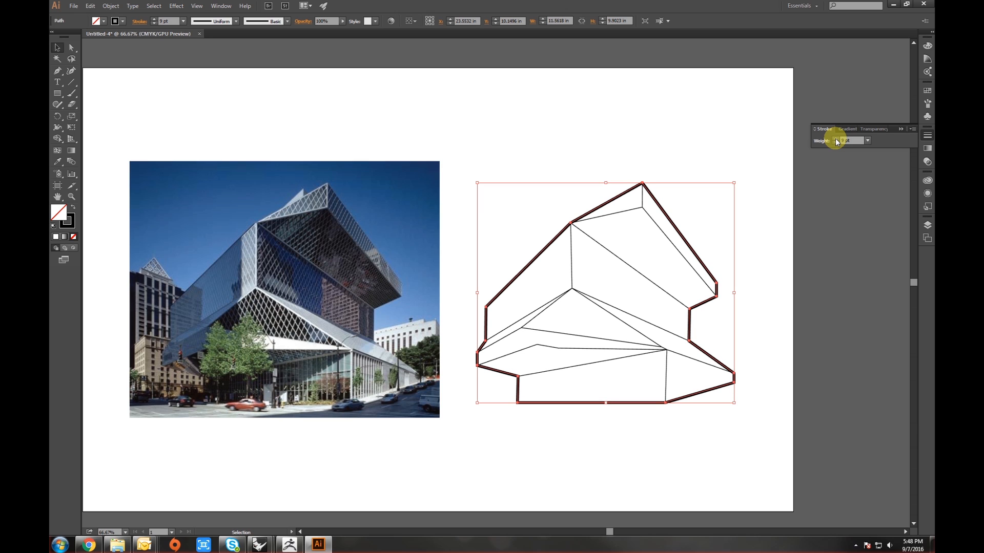
click(672, 146)
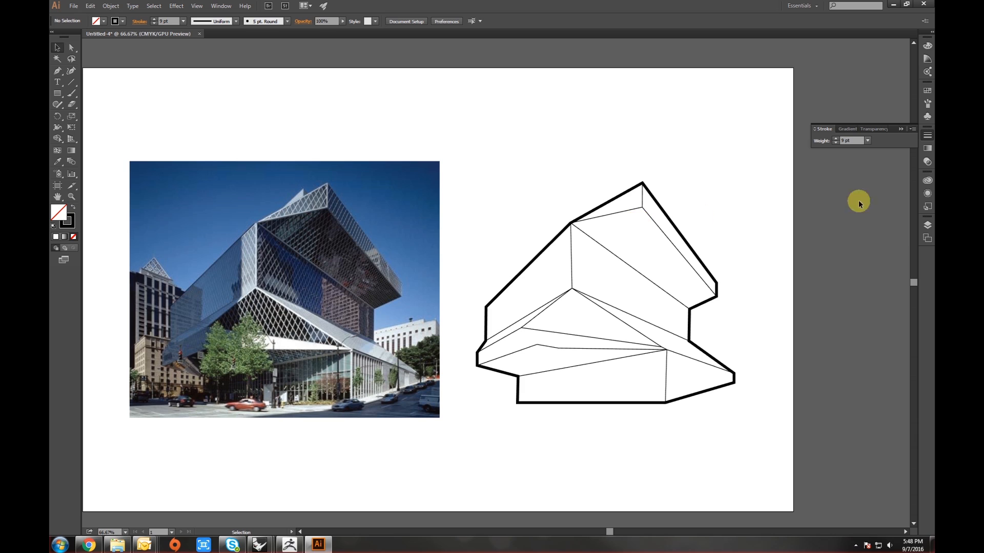
- Select all facade lines on the top layer and set their stroke weight to 0.75 pt
click(646, 207)
click(659, 146)
click(928, 226)
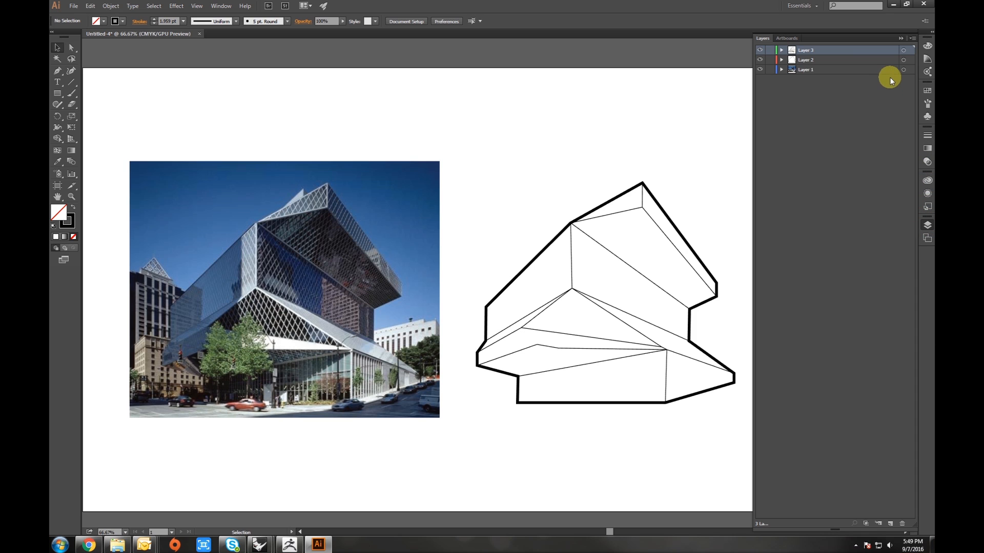
click(904, 50)
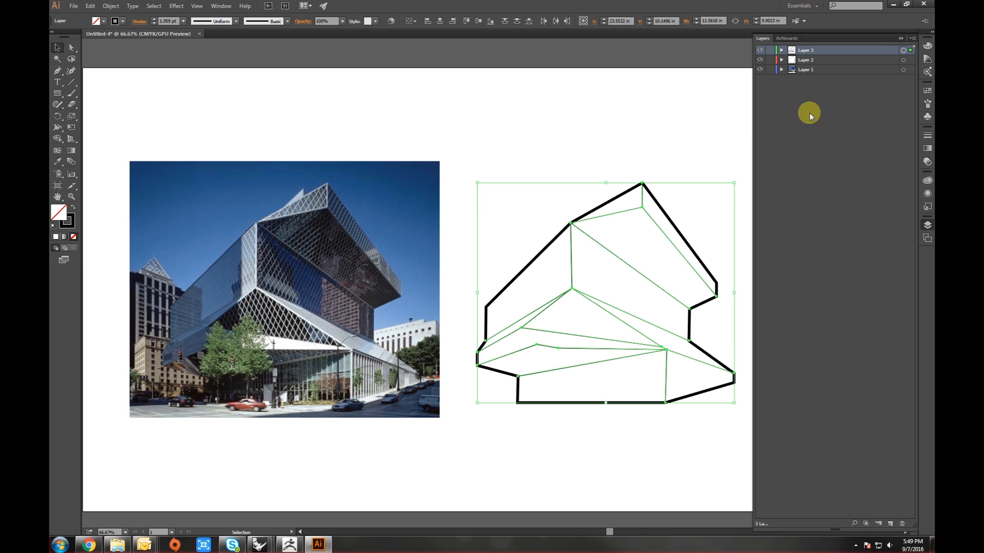
click(925, 226)
click(927, 135)
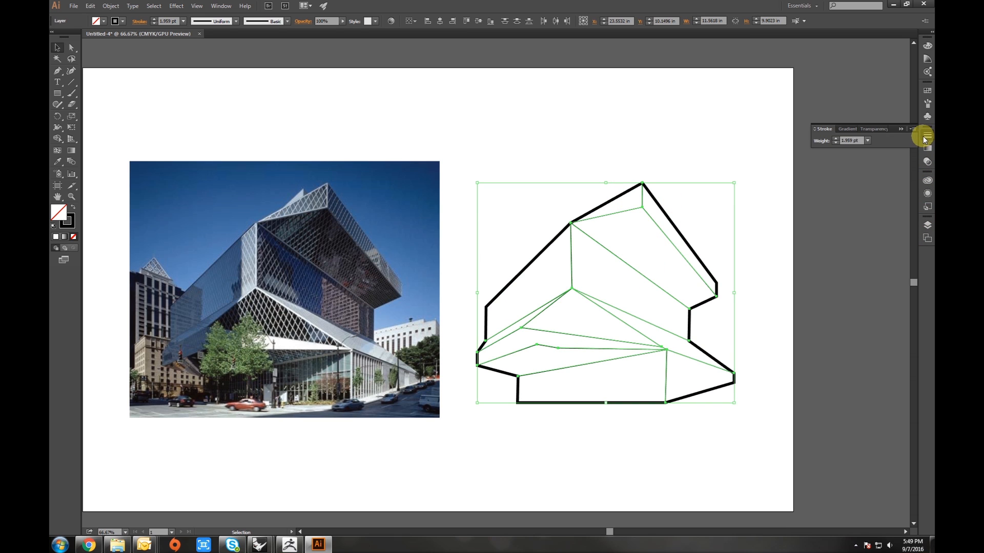
click(850, 141)
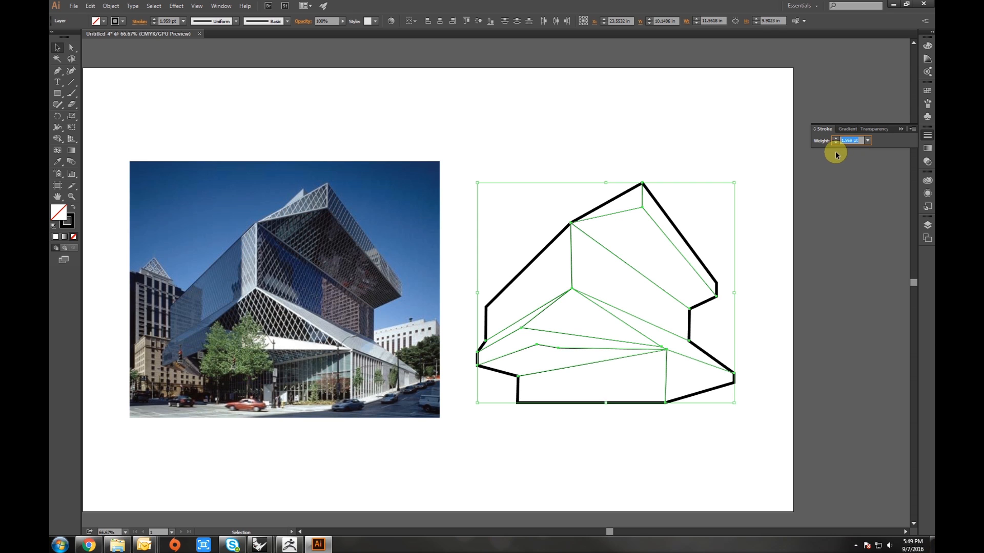
text(0.75)
key(Return)
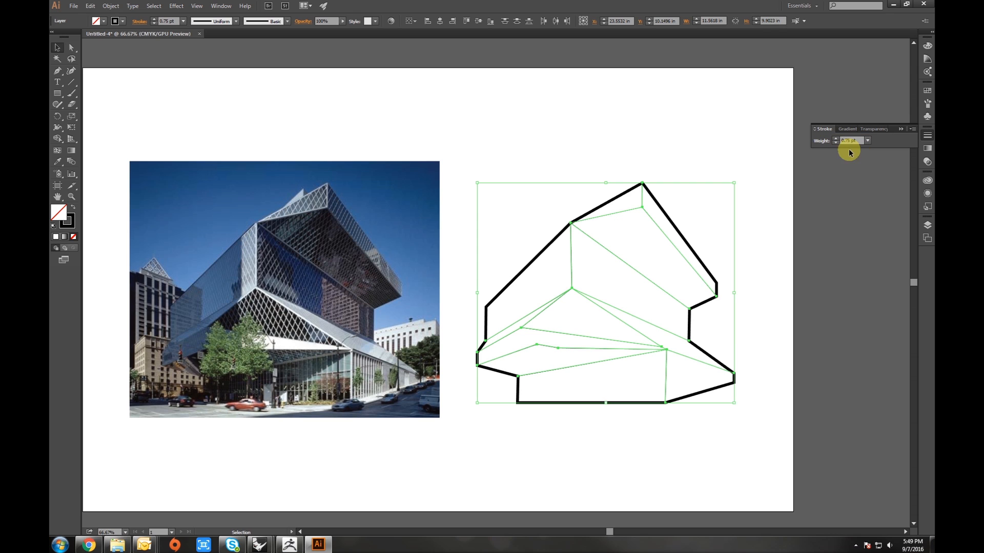
click(568, 139)
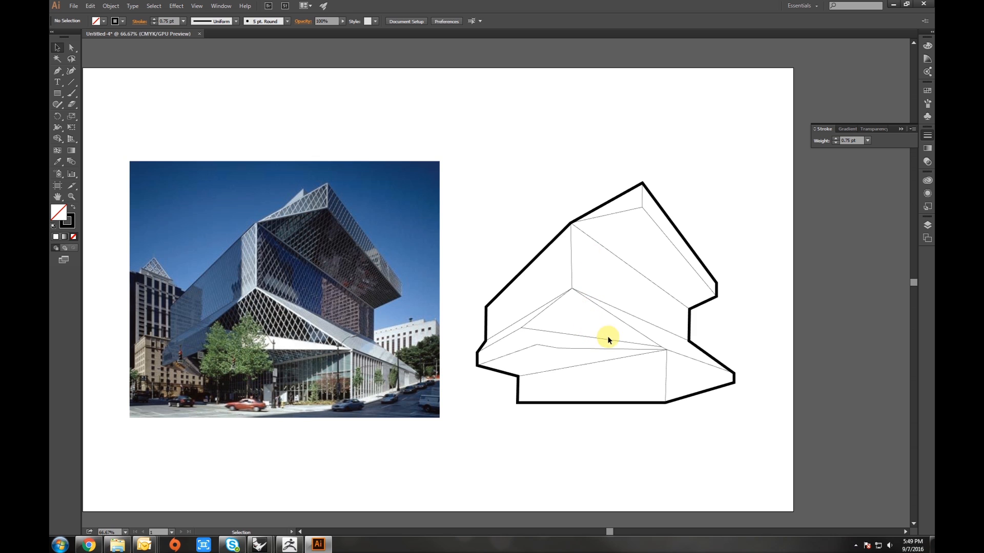
- Zoom and pan around the finished line drawing to review it
drag(505, 333, 559, 328)
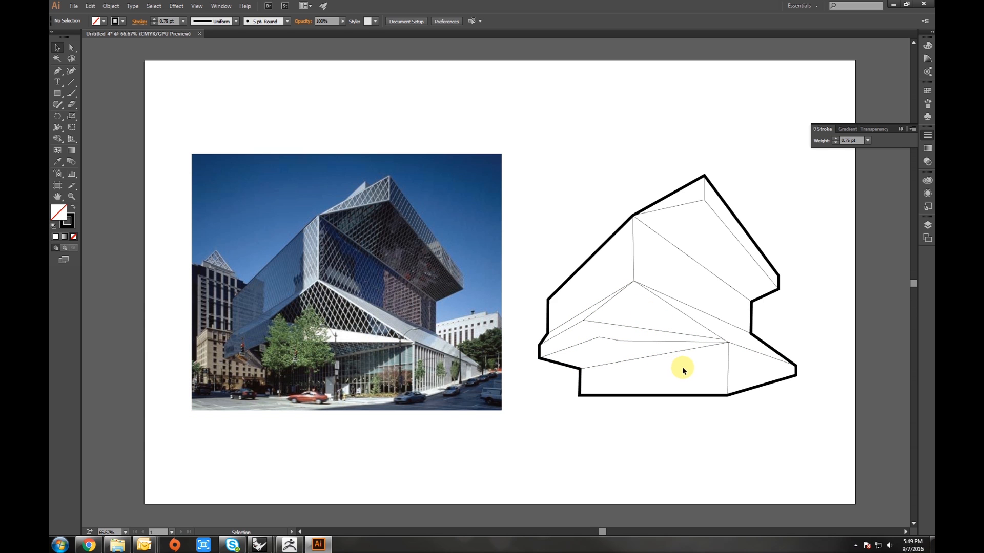
scroll(682, 367, up, 1)
scroll(687, 367, up, 1)
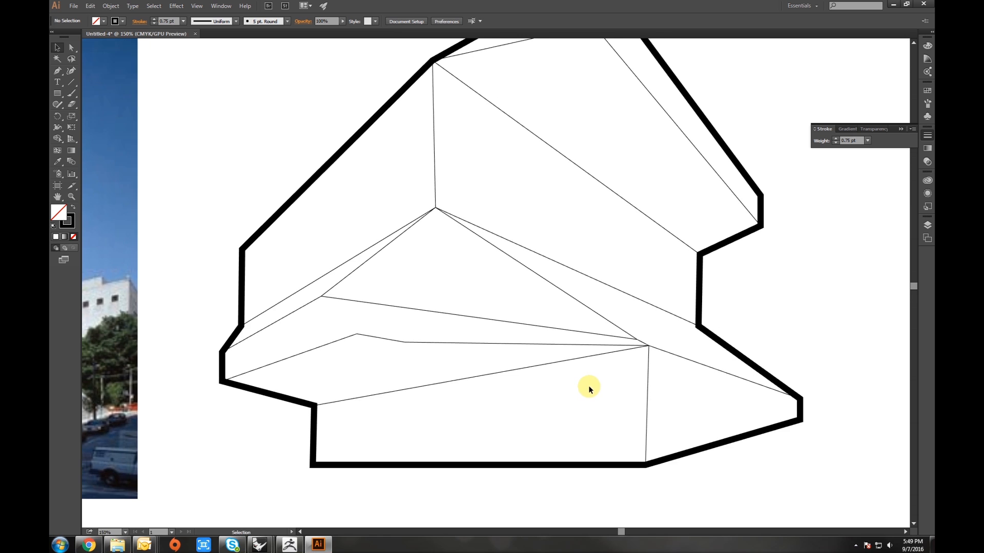
scroll(588, 386, down, 3)
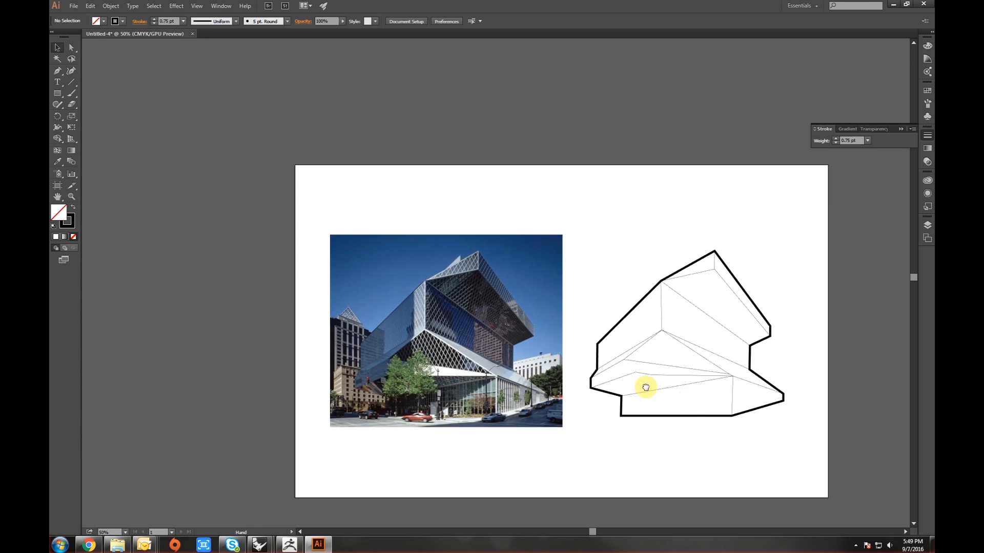
drag(643, 389, 584, 349)
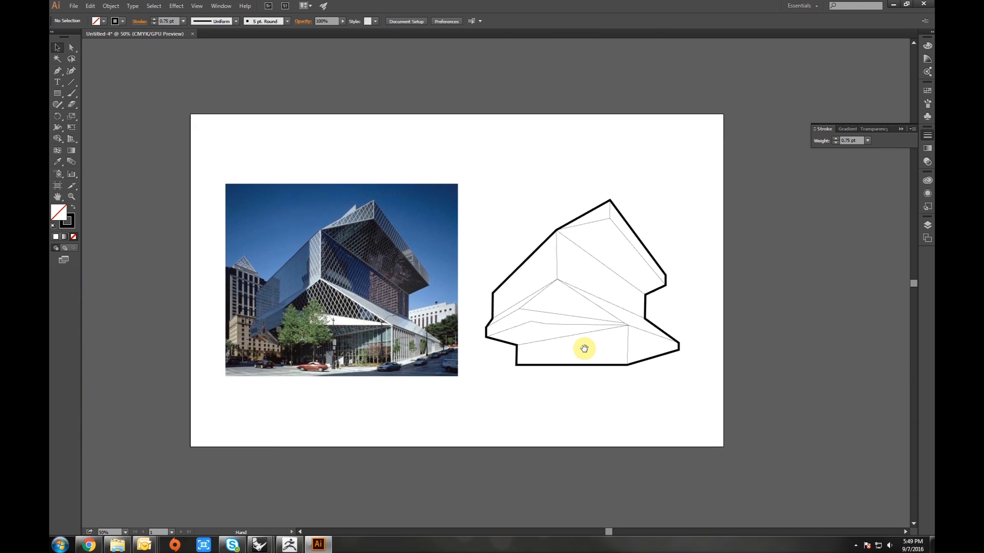